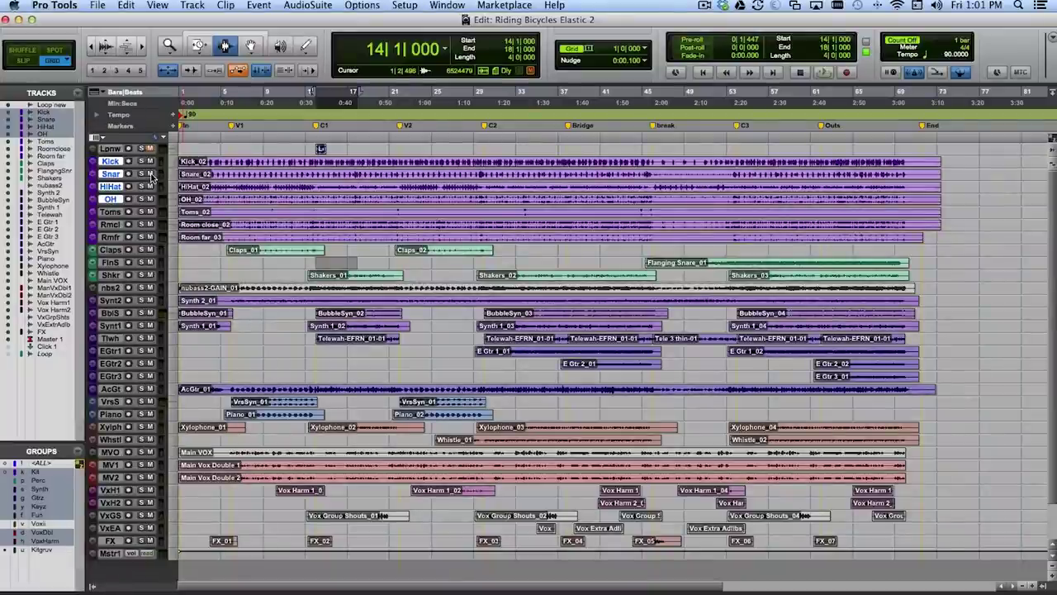
Recall memory location 3 at the start of the first chorus and play the full mix from there, then stop.
{"action": "key", "text": "alt+Tab"}
{"action": "key", "text": "KP_Decimal"}
{"action": "key", "text": "3"}
{"action": "key", "text": "KP_Decimal"}
{"action": "key", "text": "space"}
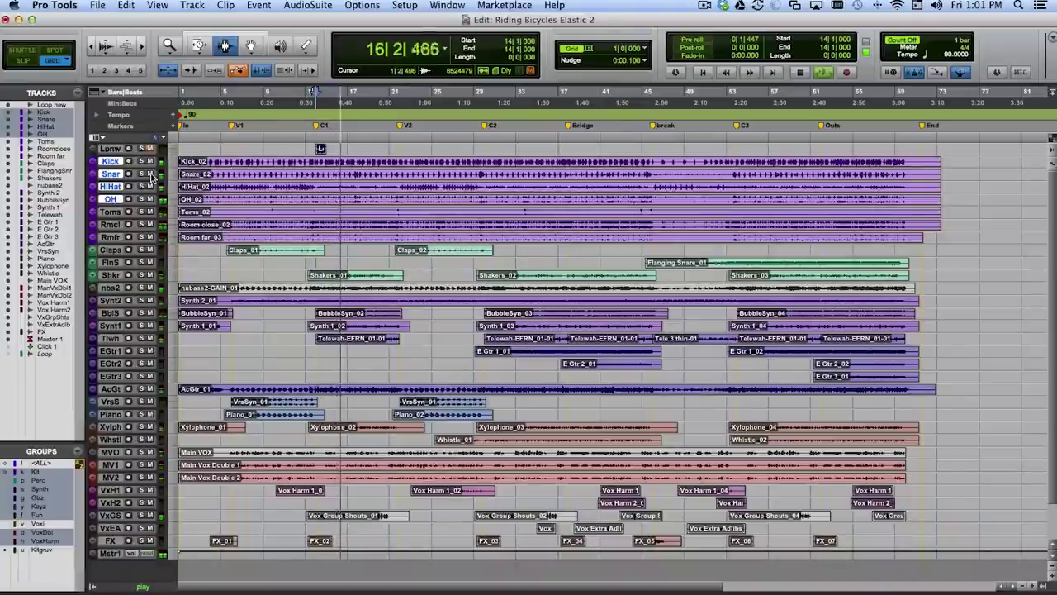
{"action": "key", "text": "space"}
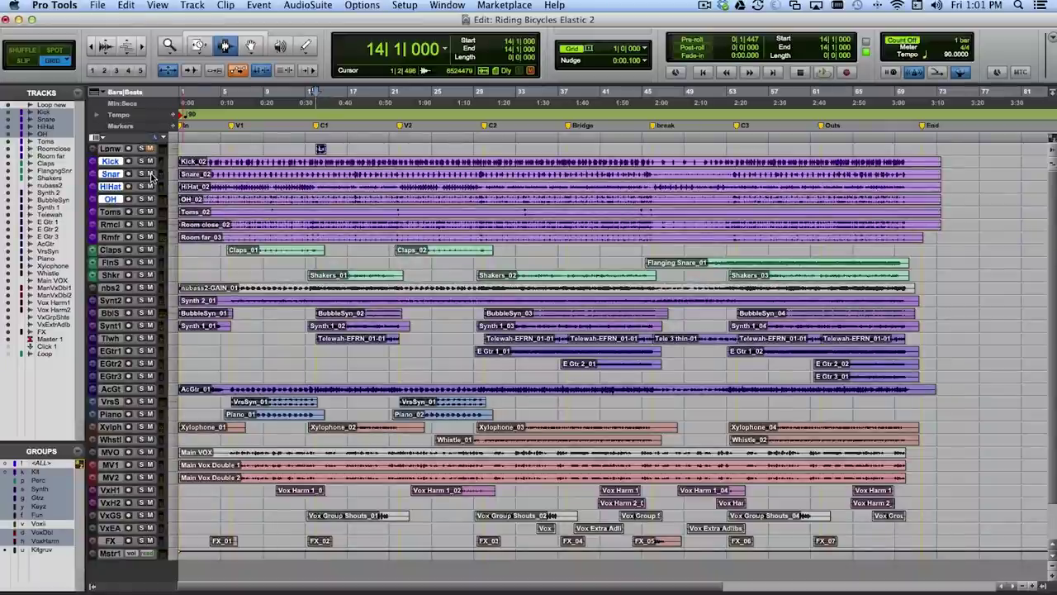
Show only the Loop new track with the selected Kick, Snare, HiHat and OH tracks, enlarged around marker C1.
{"action": "key", "text": "ctrl+e"}
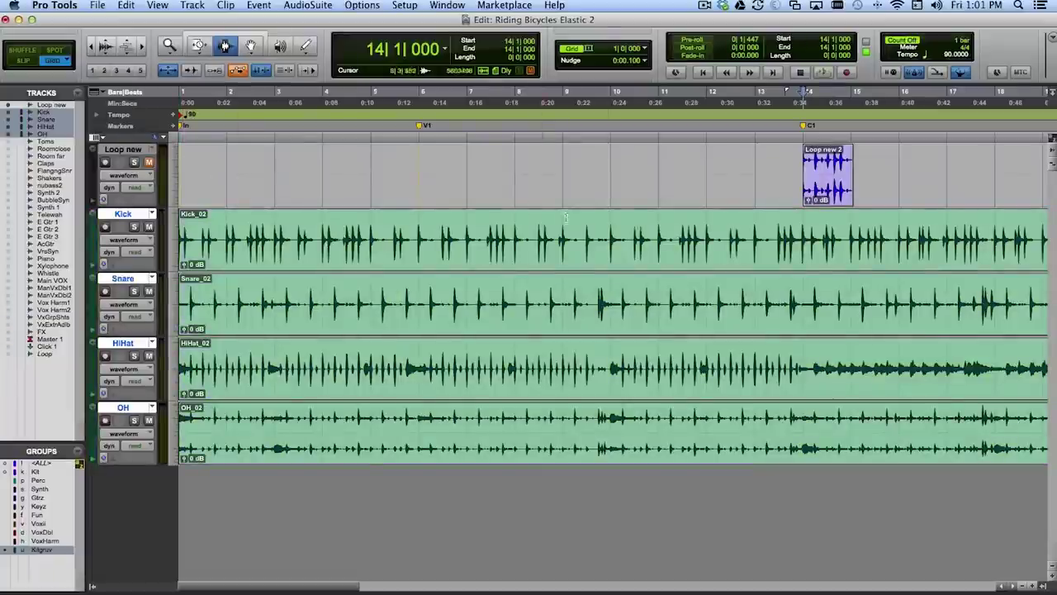
{"action": "scroll", "coordinate": [606, 213], "scroll_direction": "right", "scroll_amount": 5}
{"action": "scroll", "coordinate": [605, 213], "scroll_direction": "right", "scroll_amount": 2}
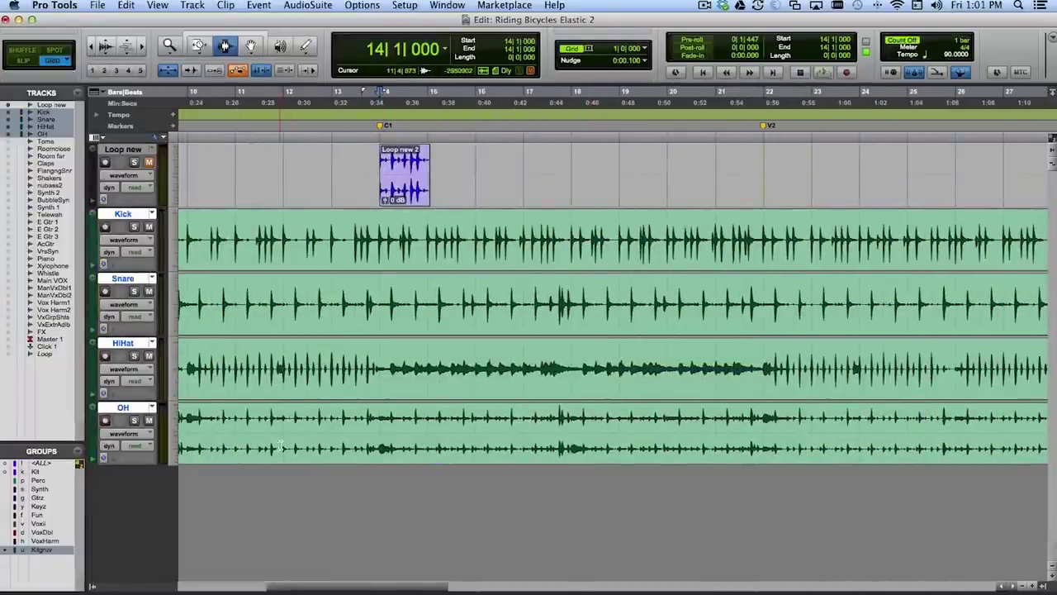
Solo the Loop new track and audition the loop on its own from bar 14.
{"action": "left_click", "coordinate": [137, 149]}
{"action": "left_click", "coordinate": [134, 162]}
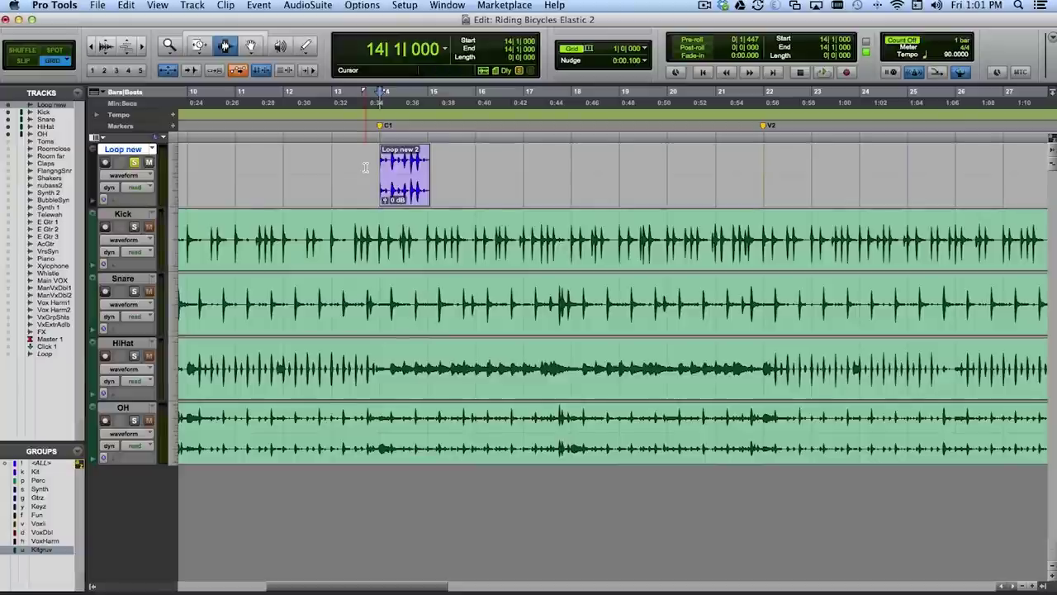
{"action": "key", "text": "space"}
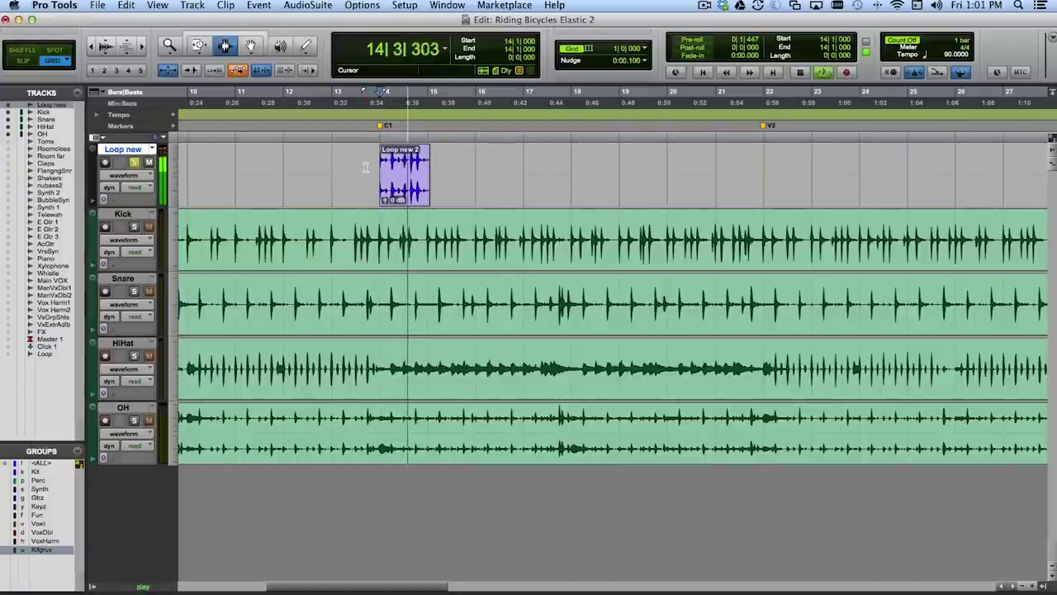
{"action": "key", "text": "space"}
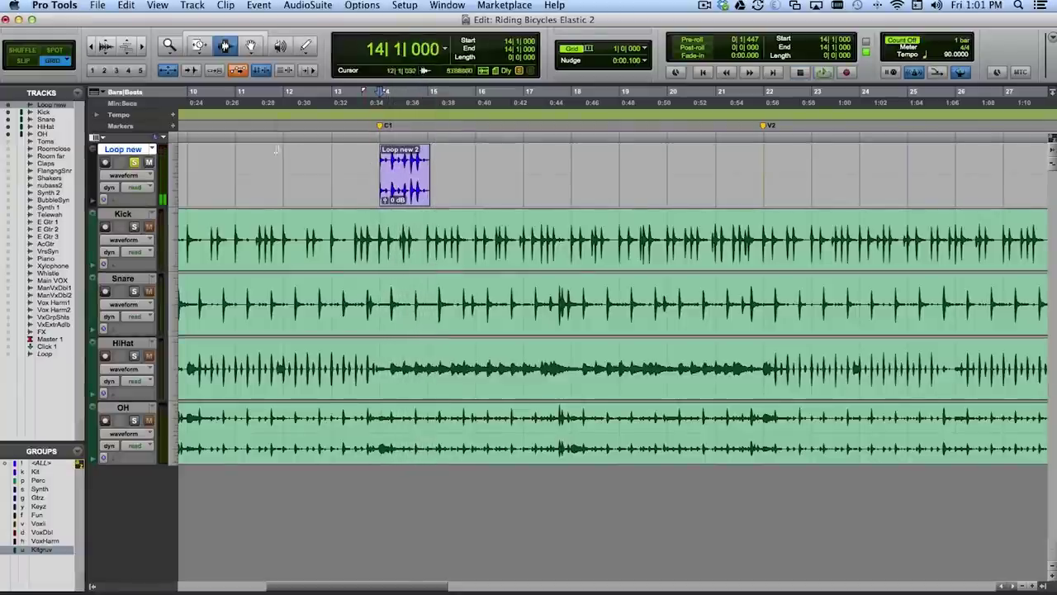
Unsolo the Loop new track and play it together with the kit tracks from bar 13.
{"action": "left_click", "coordinate": [132, 163]}
{"action": "left_click", "coordinate": [332, 166]}
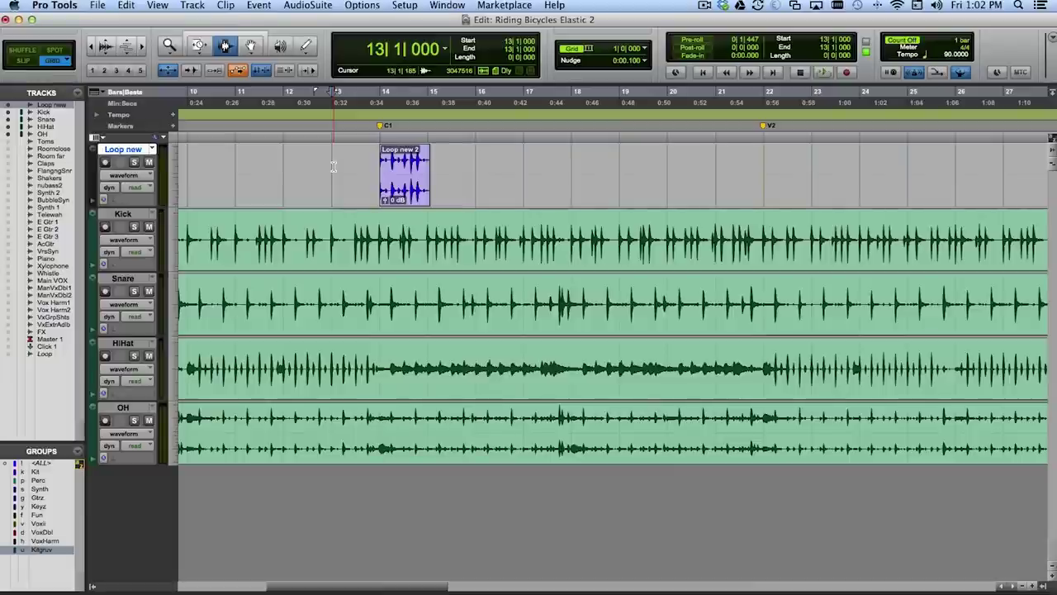
{"action": "key", "text": "space"}
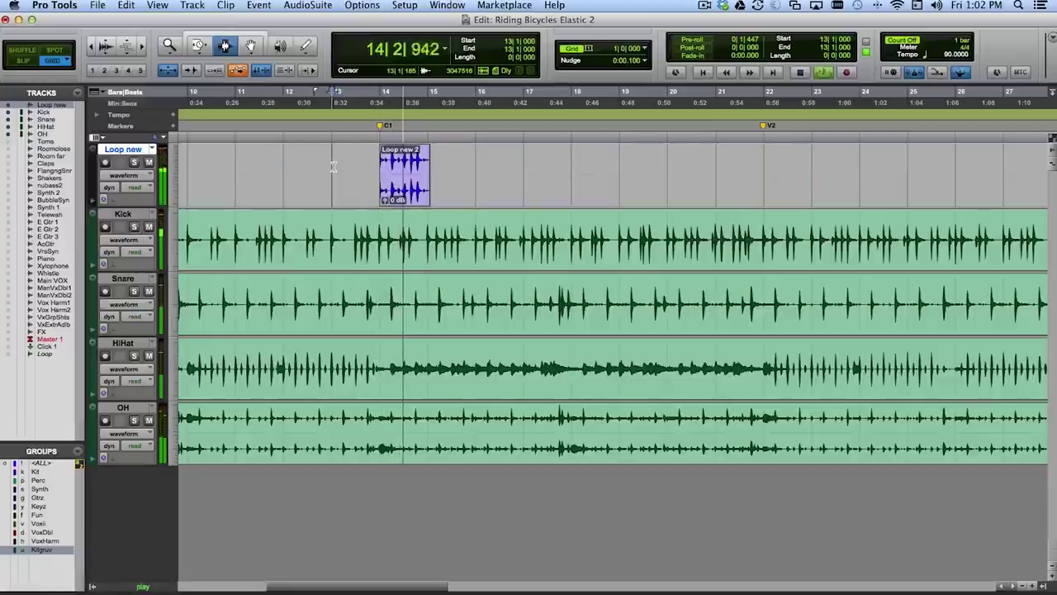
{"action": "key", "text": "space"}
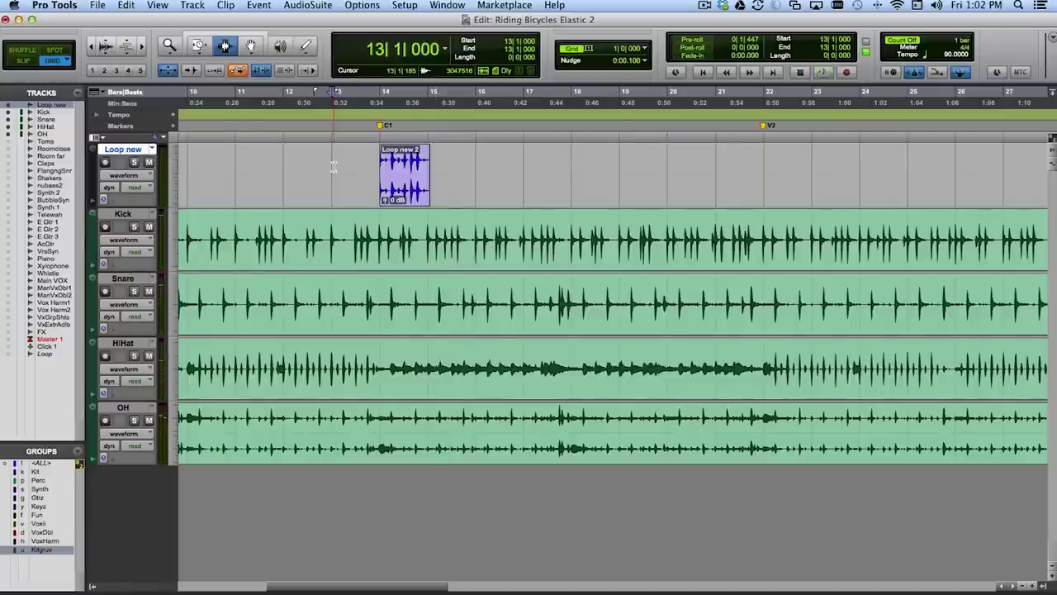
Enlarge the Loop new 2 clip with room around it and place the edit cursor at bar 15 to inspect its overhang.
{"action": "left_click", "coordinate": [405, 170]}
{"action": "key", "text": "alt+f"}
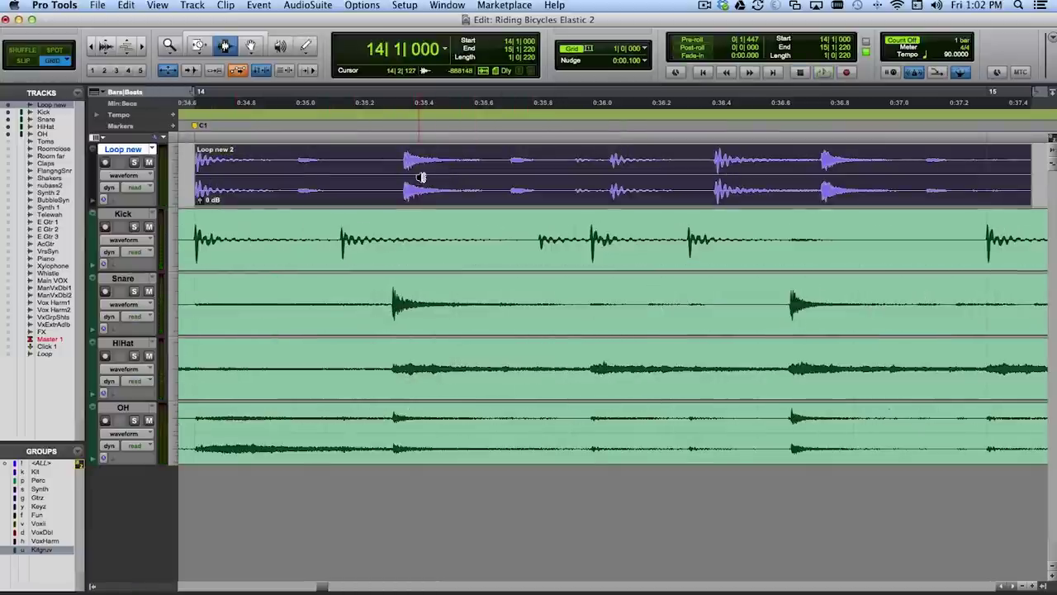
{"action": "key", "text": "ctrl+alt+super+Up"}
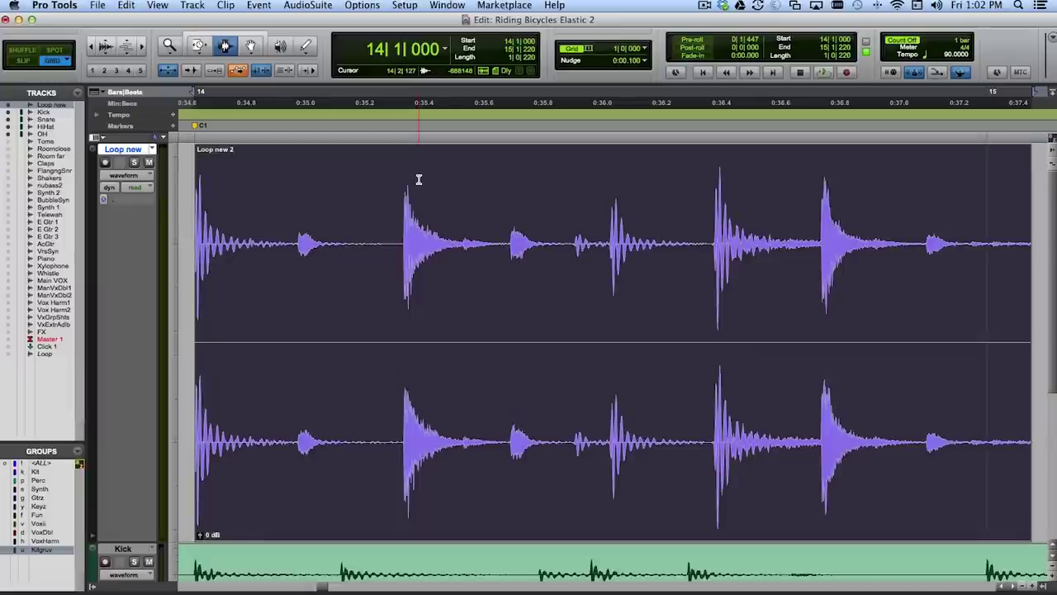
{"action": "key", "text": "super+bracketleft"}
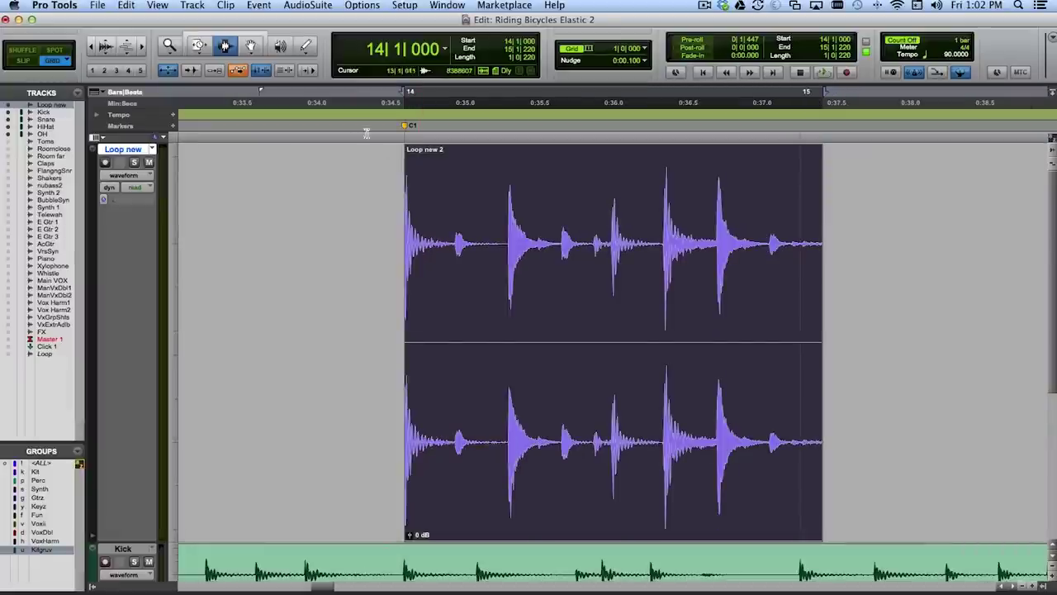
{"action": "scroll", "coordinate": [349, 167], "scroll_direction": "right", "scroll_amount": 5}
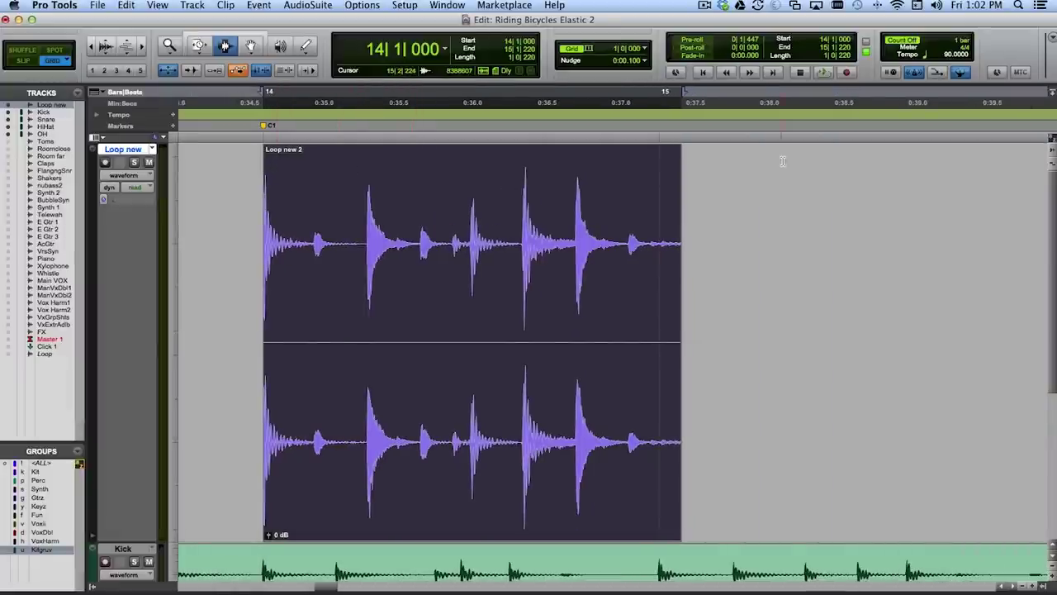
{"action": "left_click", "coordinate": [725, 189]}
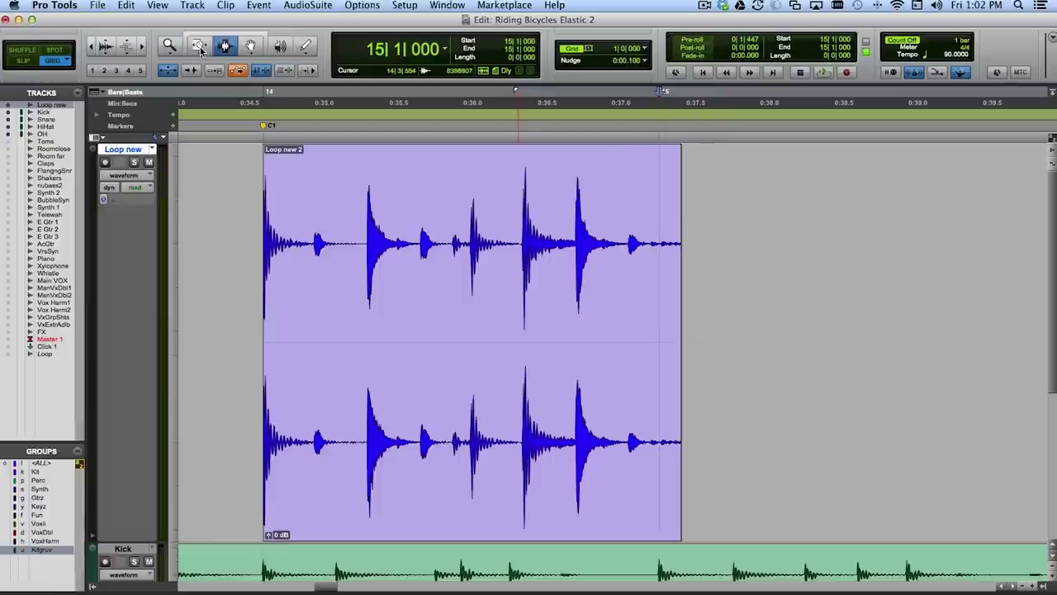
In the Processing preferences, set the TC/E plug-in to Avid Time Shift with Drums Rhythmic as the default settings.
{"action": "left_click", "coordinate": [55, 5]}
{"action": "left_click", "coordinate": [70, 41]}
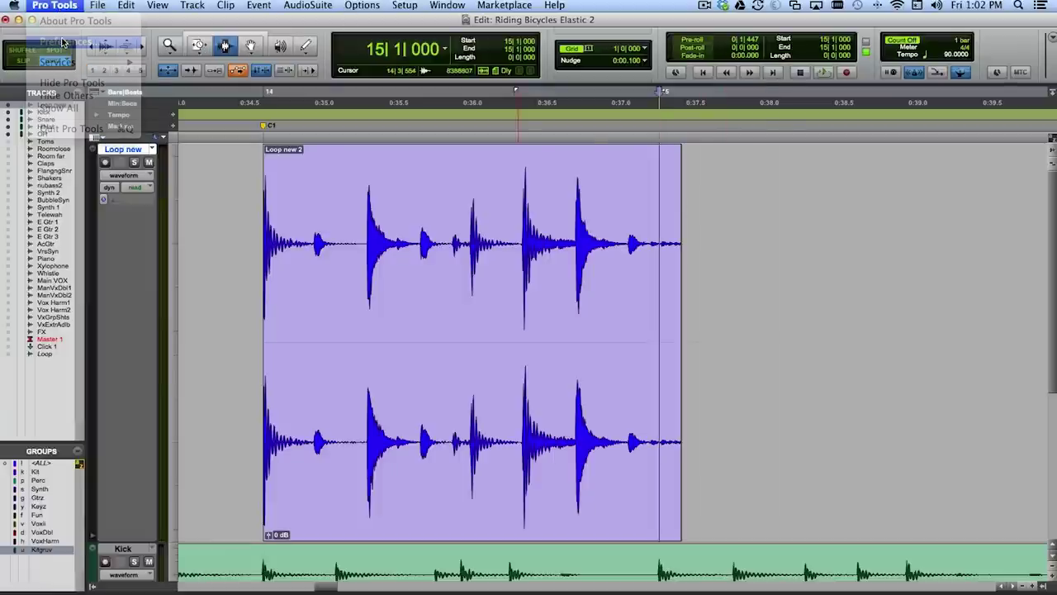
{"action": "left_click_drag", "start_coordinate": [578, 67], "coordinate": [452, 42]}
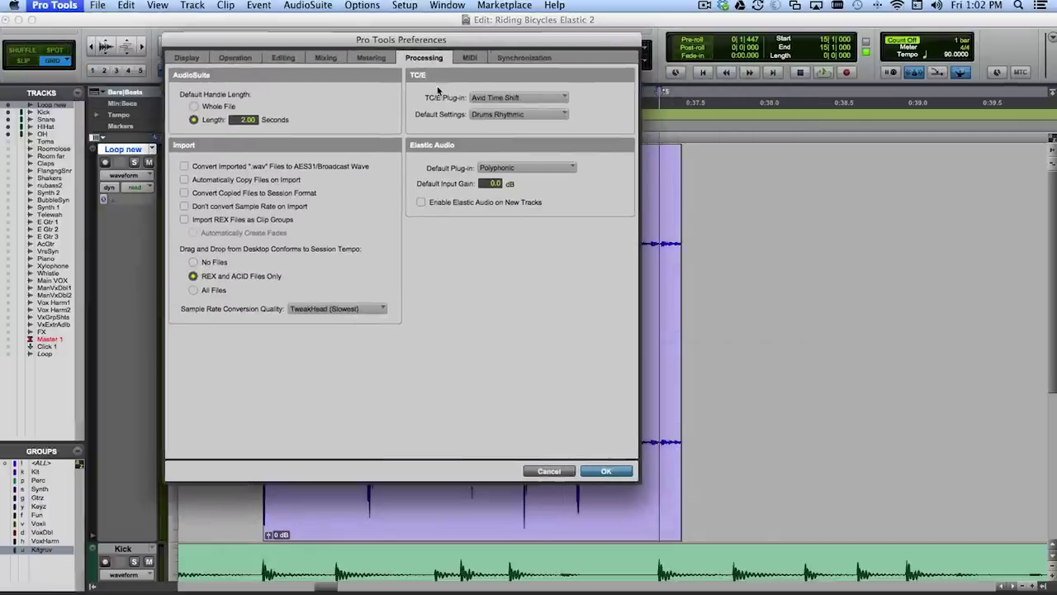
{"action": "left_click", "coordinate": [508, 100]}
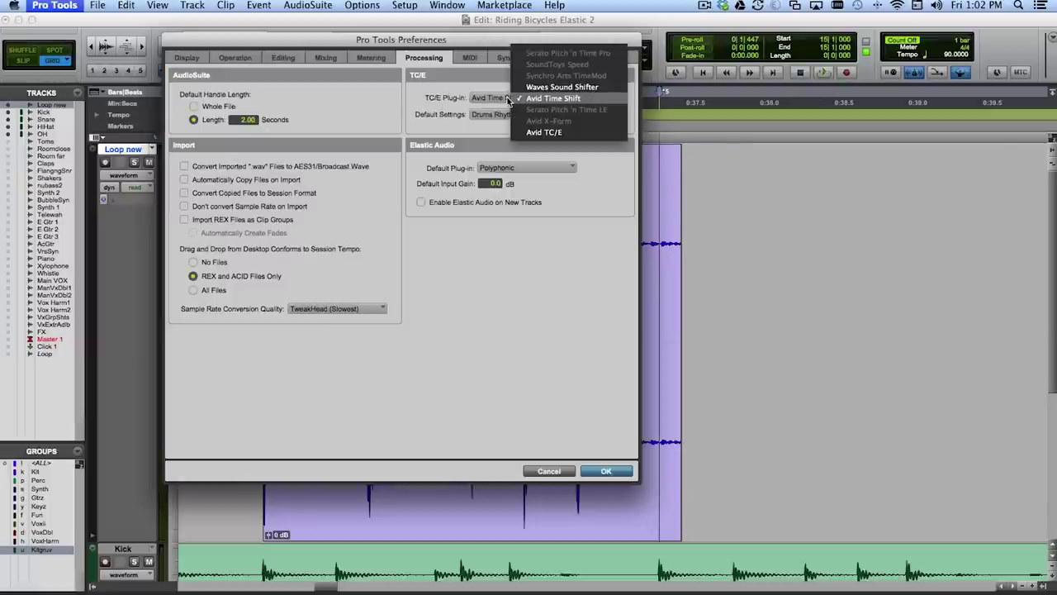
{"action": "left_click", "coordinate": [565, 100]}
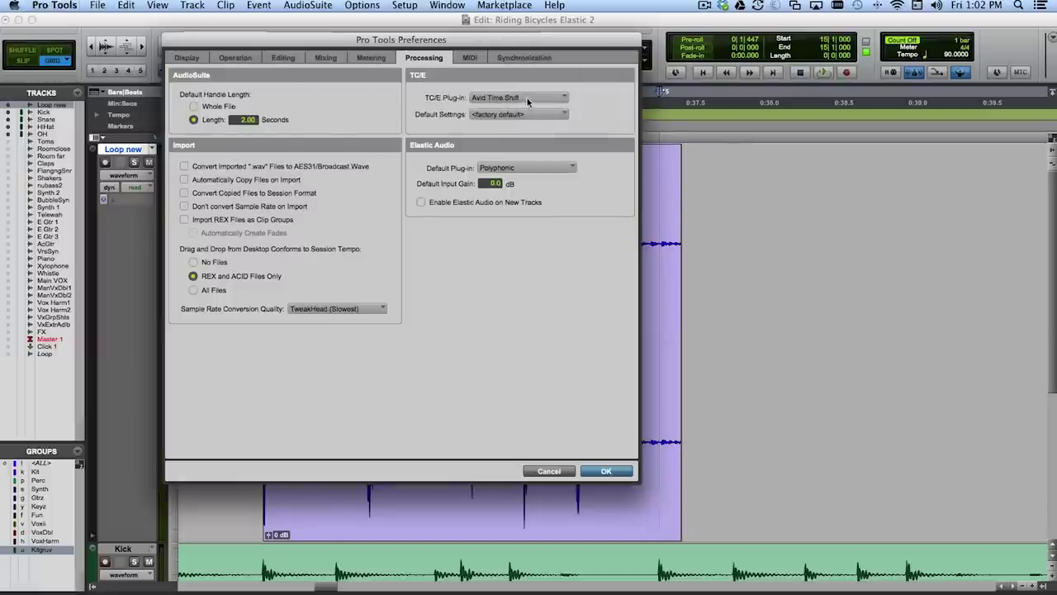
{"action": "left_click", "coordinate": [517, 115]}
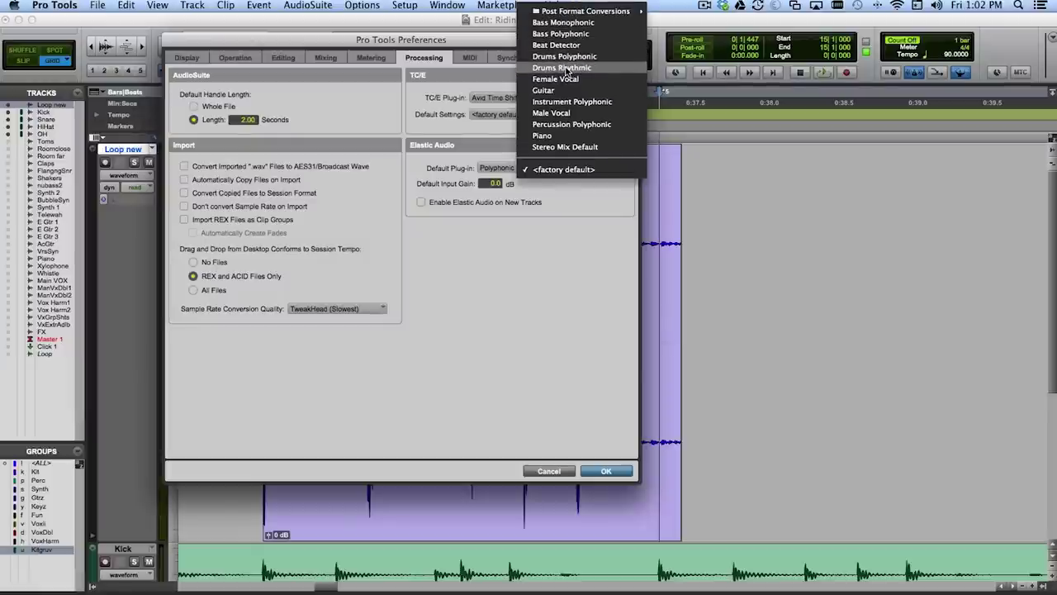
{"action": "left_click", "coordinate": [566, 70]}
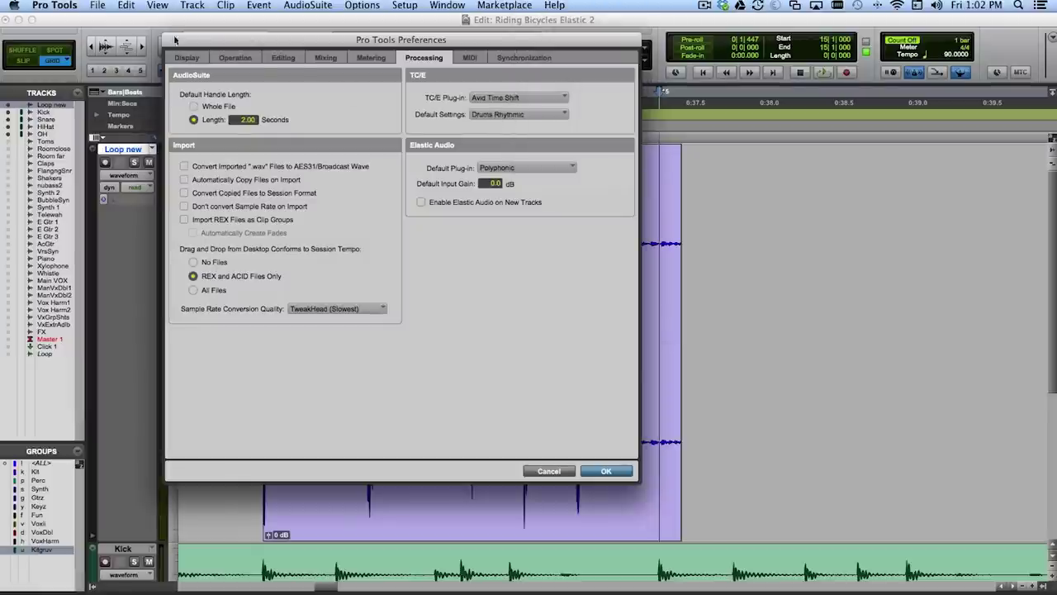
{"action": "left_click", "coordinate": [606, 470]}
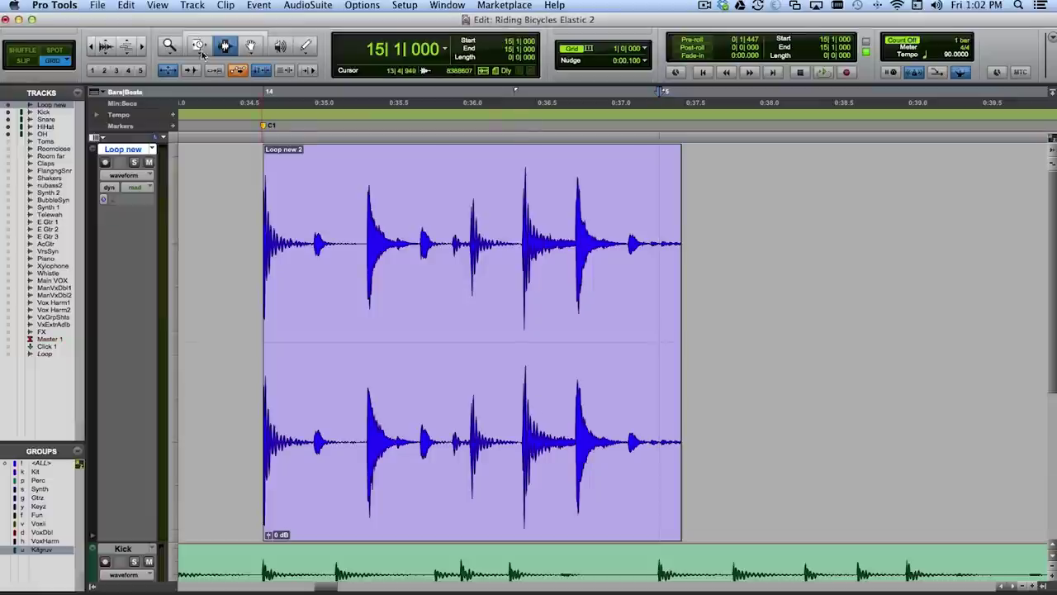
Time-compress the Loop new 2 clip with the TCE Trim tool on a one-bar grid so it ends at bar 15.
{"action": "left_click", "coordinate": [198, 47]}
{"action": "left_click", "coordinate": [247, 52]}
{"action": "left_click", "coordinate": [198, 47]}
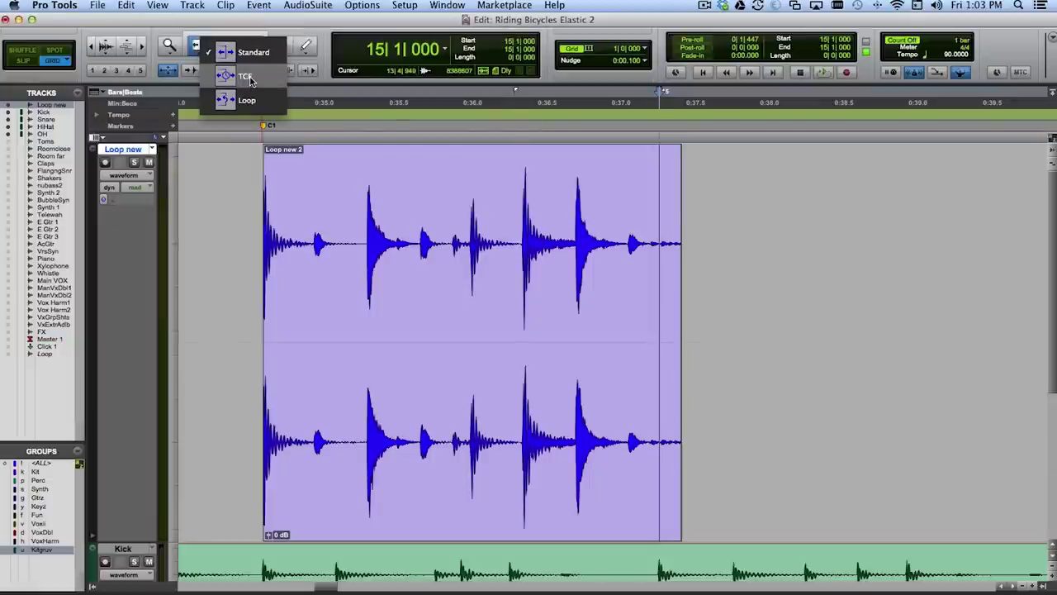
{"action": "left_click", "coordinate": [249, 79]}
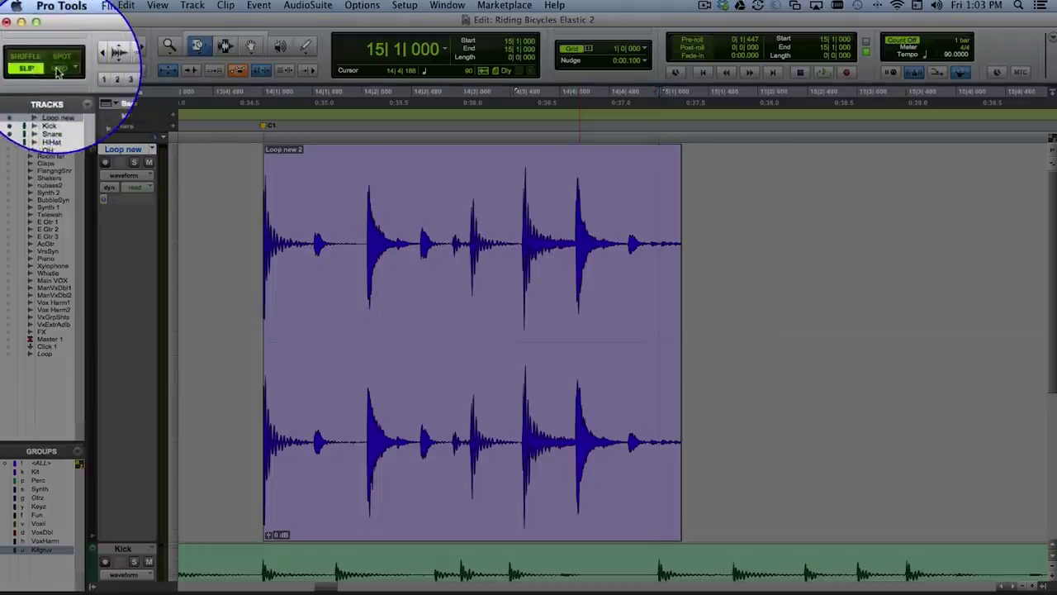
{"action": "left_click", "coordinate": [648, 50]}
{"action": "left_click", "coordinate": [662, 60]}
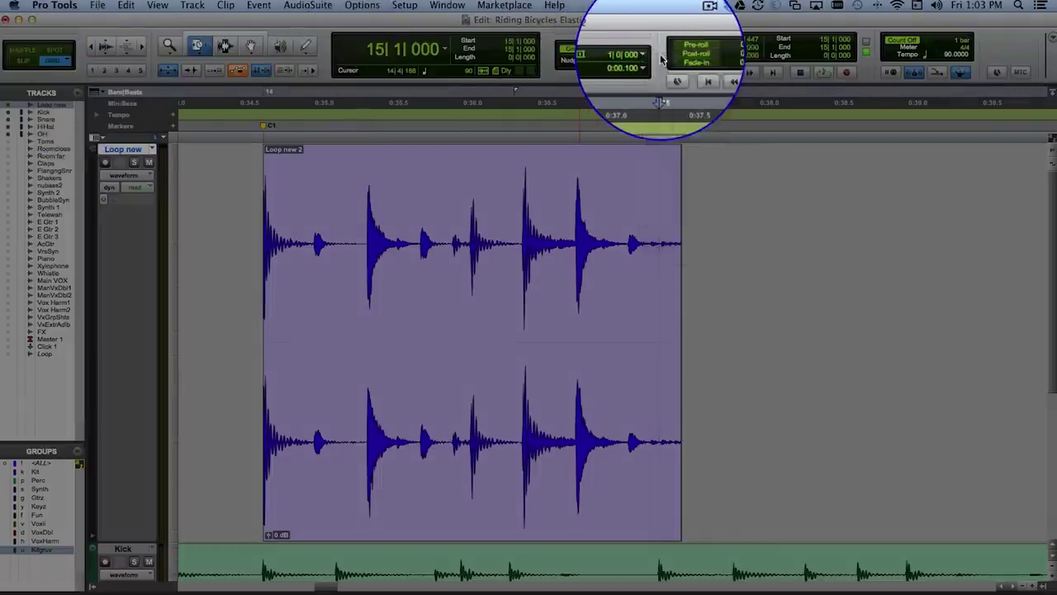
{"action": "left_click_drag", "start_coordinate": [679, 308], "coordinate": [647, 307]}
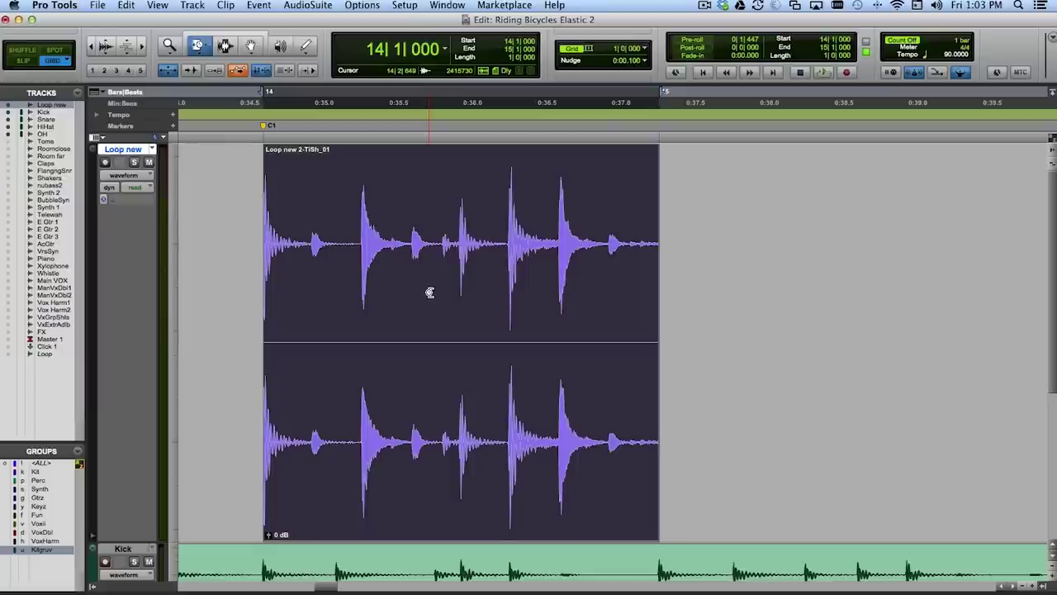
Audition the time-compressed loop and undo the compression.
{"action": "key", "text": "space"}
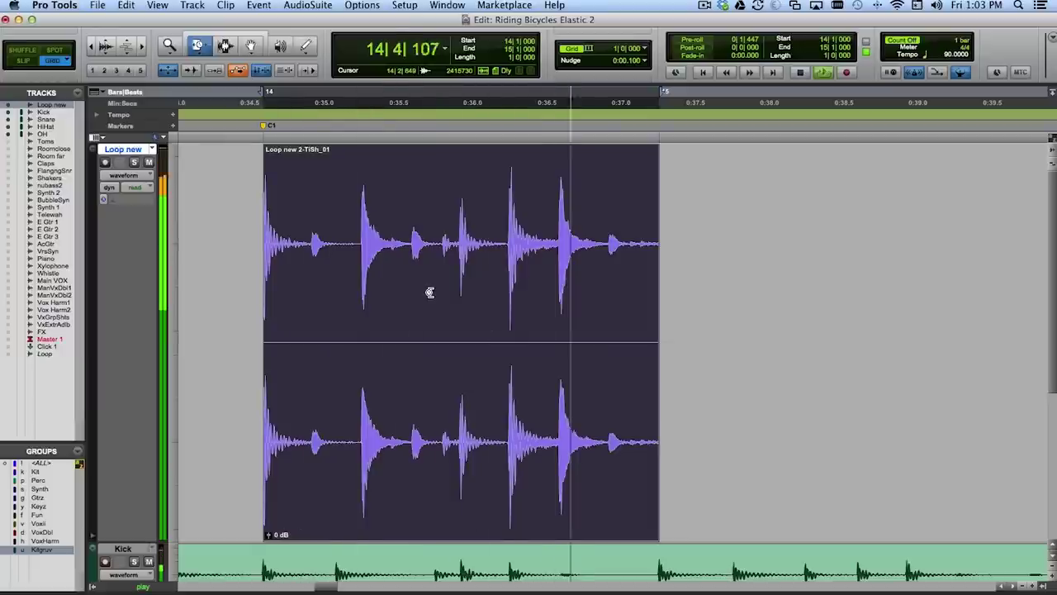
{"action": "key", "text": "space"}
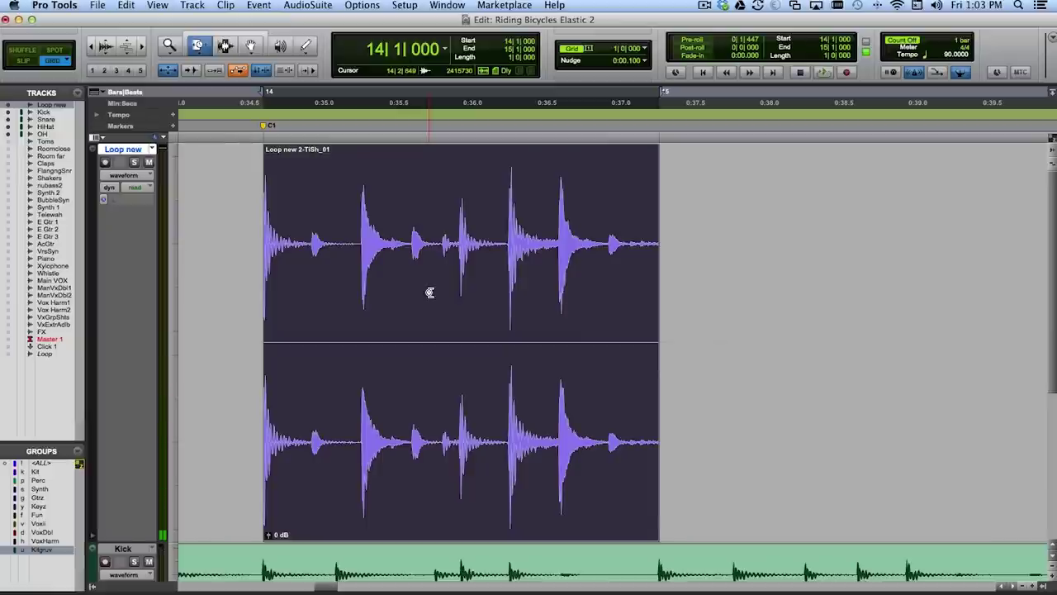
{"action": "key", "text": "super+z"}
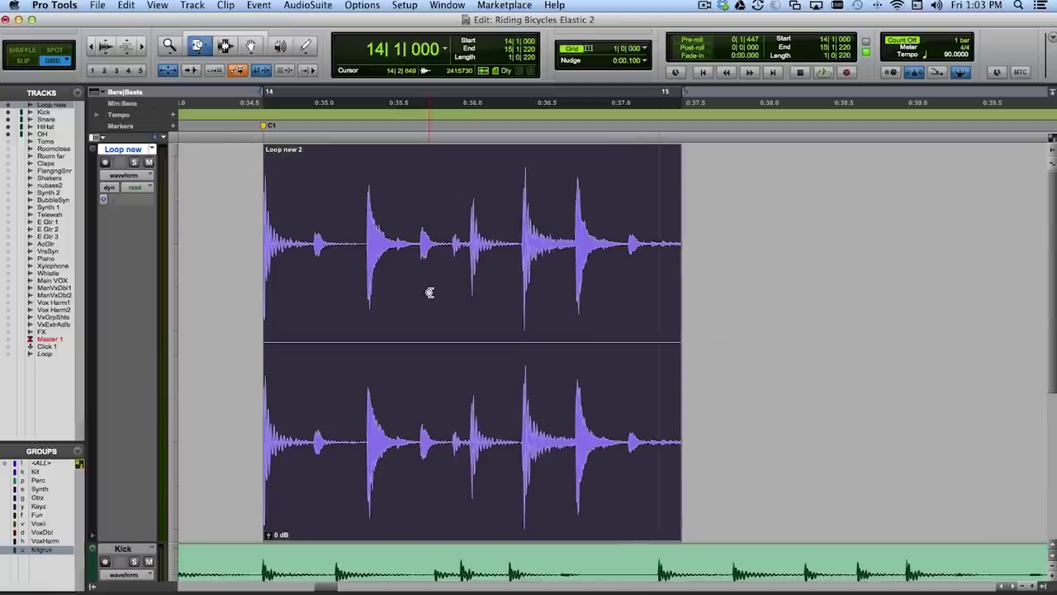
Return to the Selector tool with the cursor at bar 14 and enable Rhythmic Elastic Audio on the Loop new track.
{"action": "key", "text": "F7"}
{"action": "left_click", "coordinate": [213, 180]}
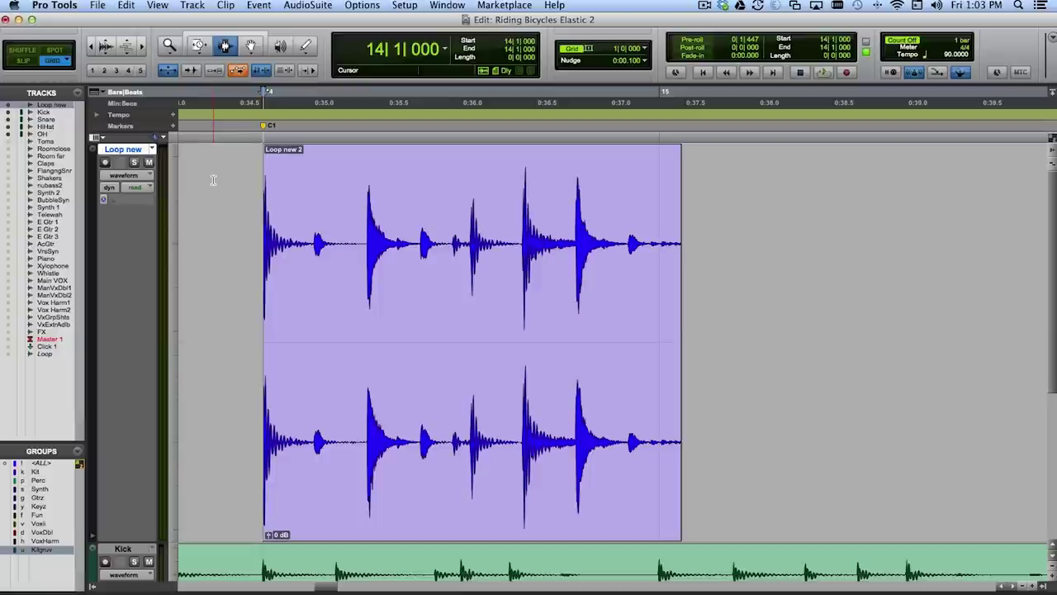
{"action": "key", "text": "super+bracketleft"}
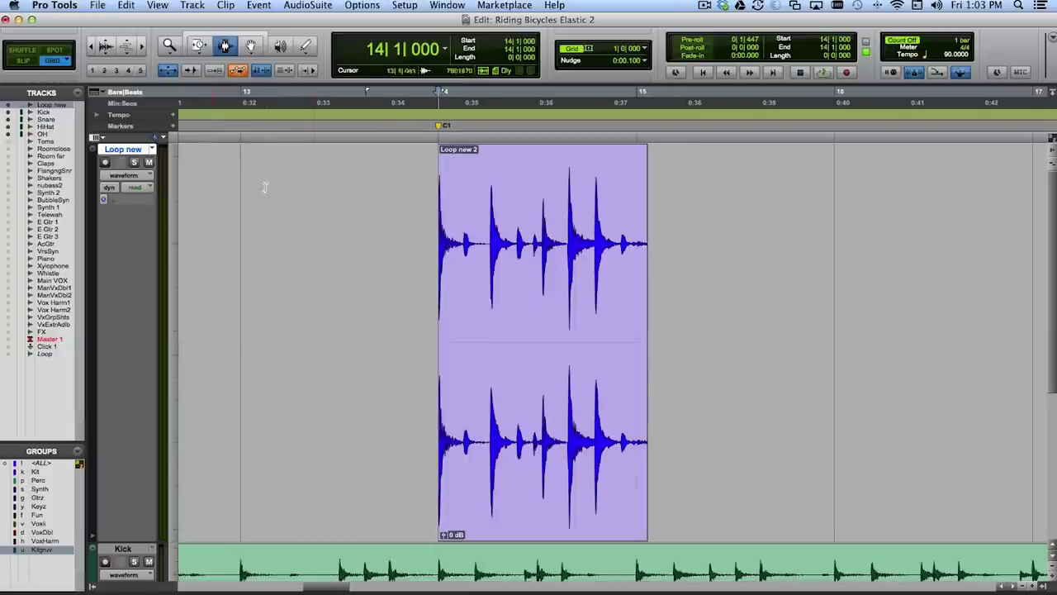
{"action": "scroll", "coordinate": [323, 196], "scroll_direction": "right", "scroll_amount": 4}
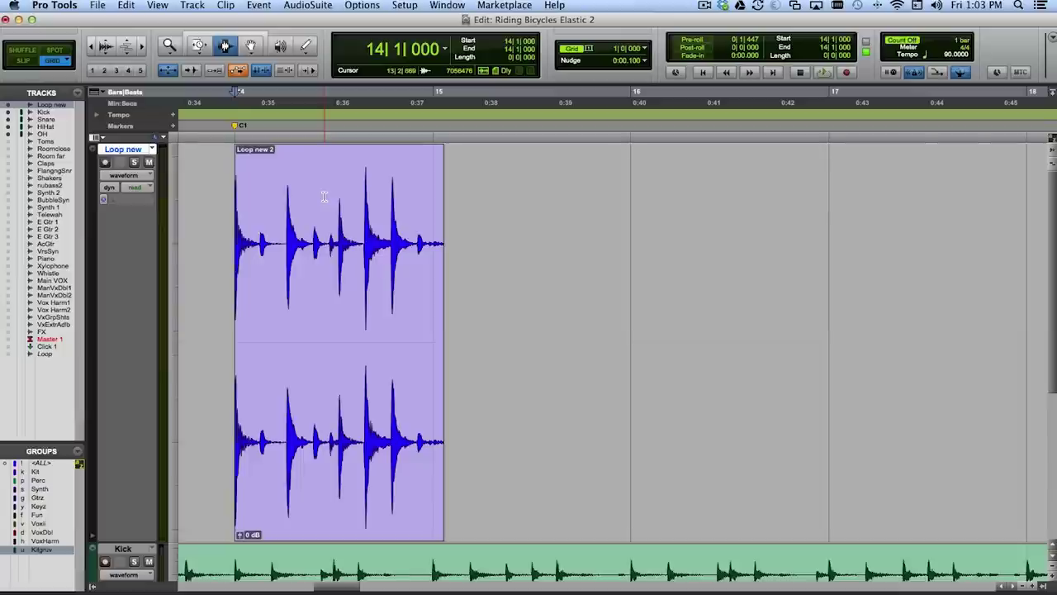
{"action": "left_click", "coordinate": [114, 202]}
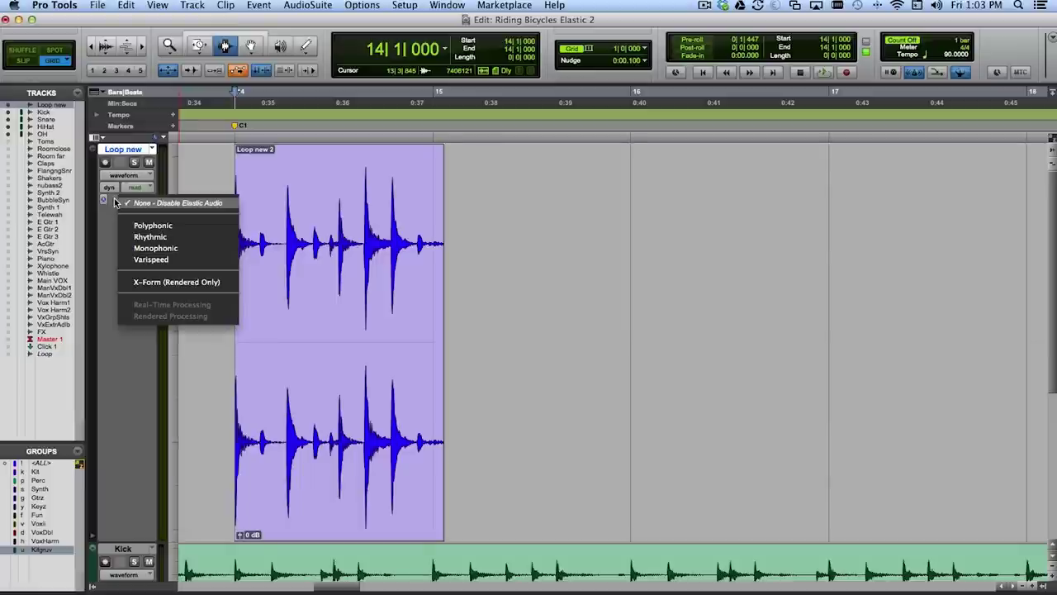
{"action": "left_click", "coordinate": [162, 238]}
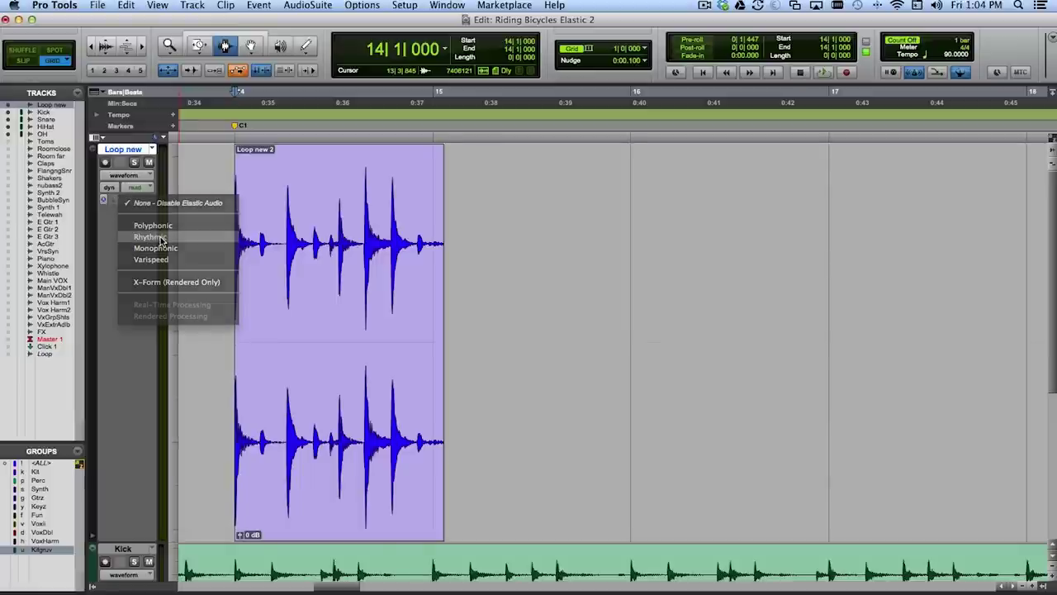
Show the Loop new track in analysis view and select the whole loop clip.
{"action": "left_click", "coordinate": [124, 175]}
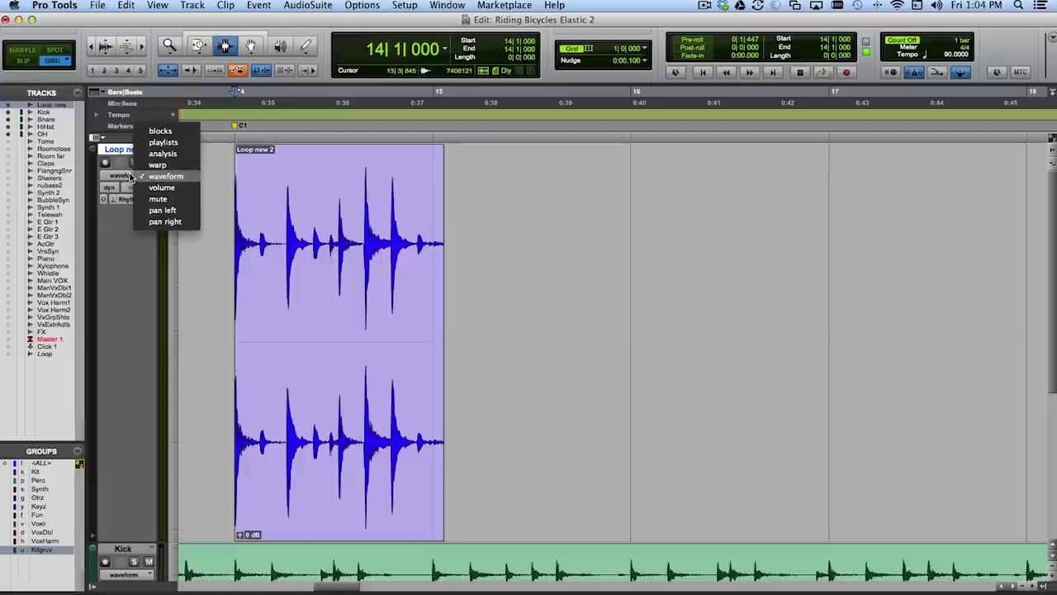
{"action": "left_click", "coordinate": [166, 157]}
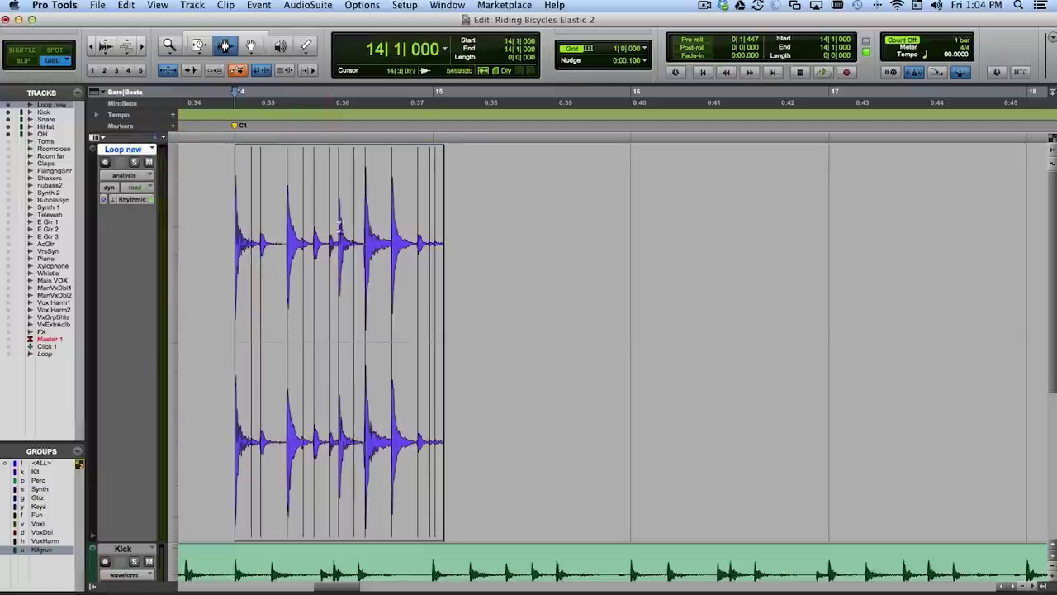
{"action": "left_click_drag", "start_coordinate": [313, 213], "coordinate": [329, 213]}
{"action": "double_click", "coordinate": [319, 213]}
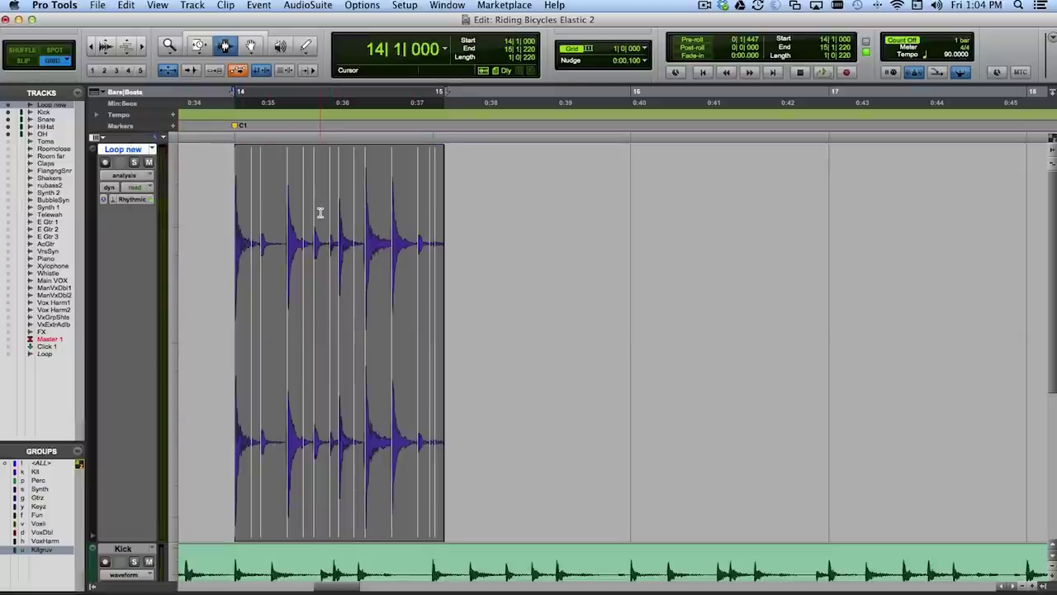
{"action": "key", "text": "alt+f"}
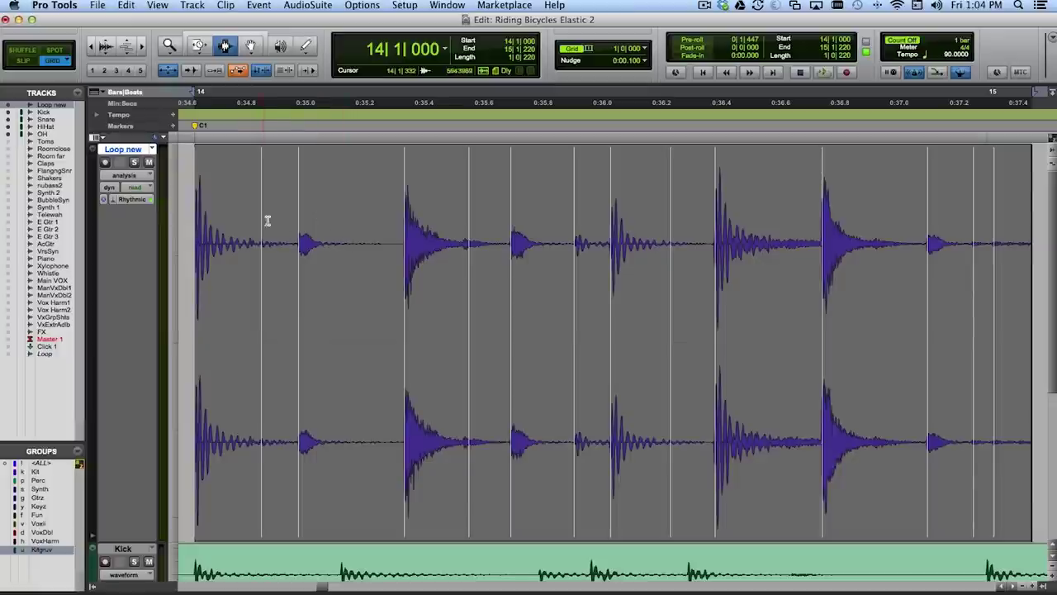
Inspect the loop's detected event markers, then solo the Loop new track and audition it.
{"action": "scroll", "coordinate": [728, 302], "scroll_direction": "right", "scroll_amount": 5}
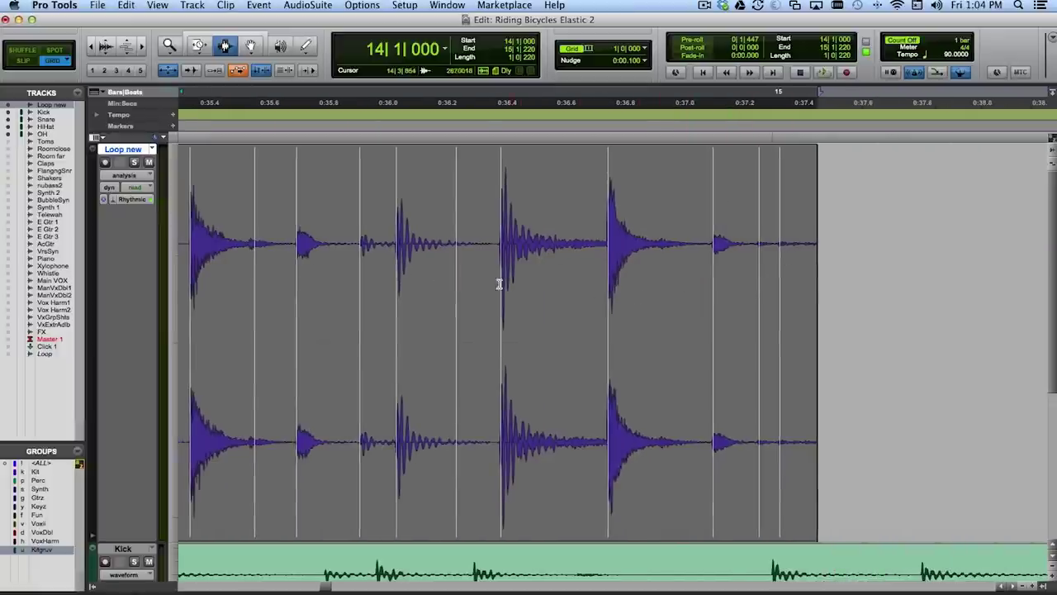
{"action": "scroll", "coordinate": [488, 281], "scroll_direction": "left", "scroll_amount": 3}
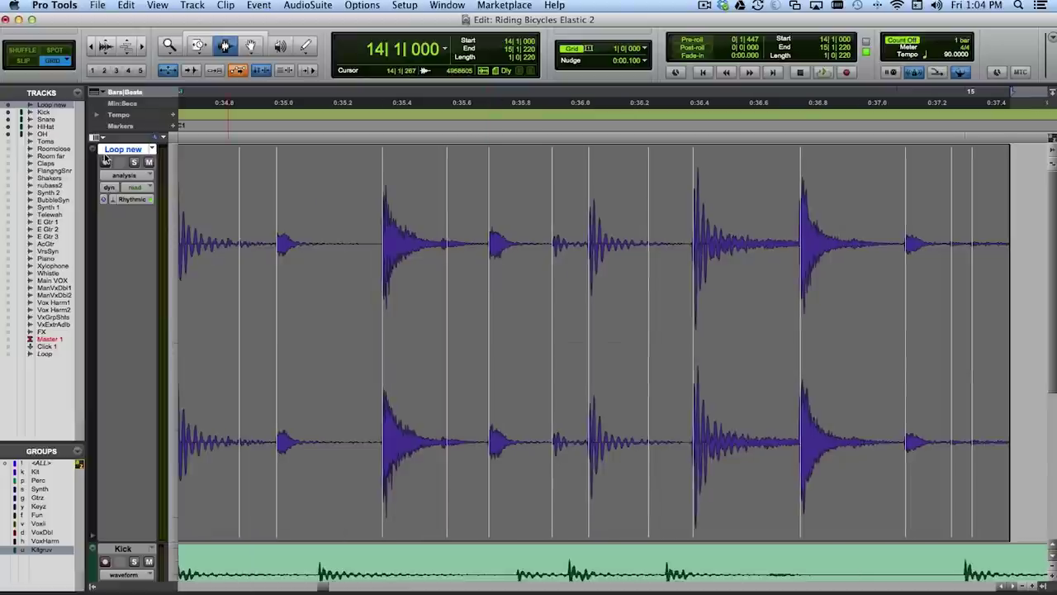
{"action": "scroll", "coordinate": [211, 197], "scroll_direction": "left", "scroll_amount": 1}
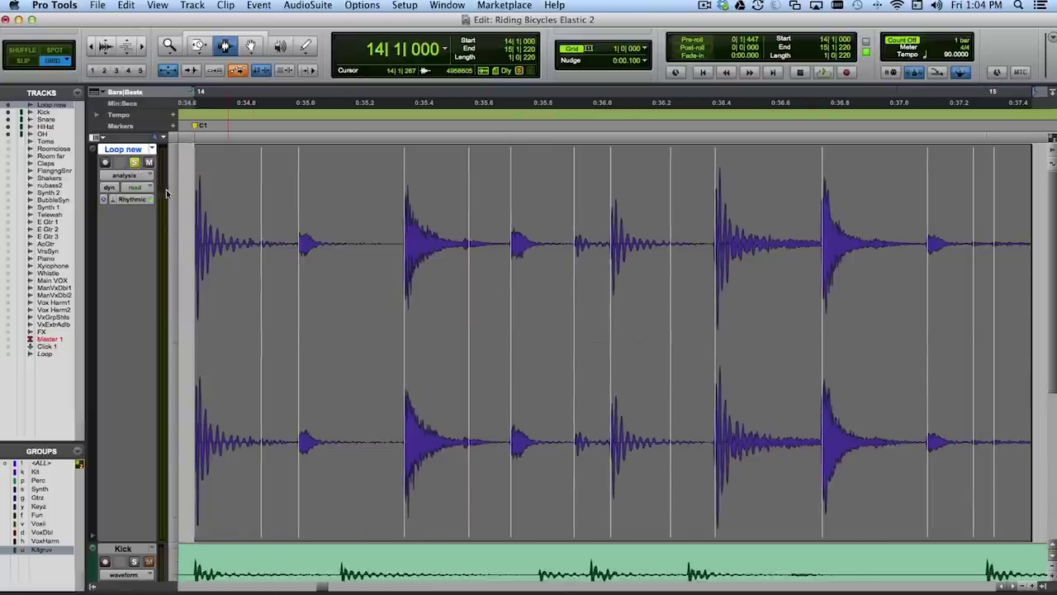
{"action": "key", "text": "space"}
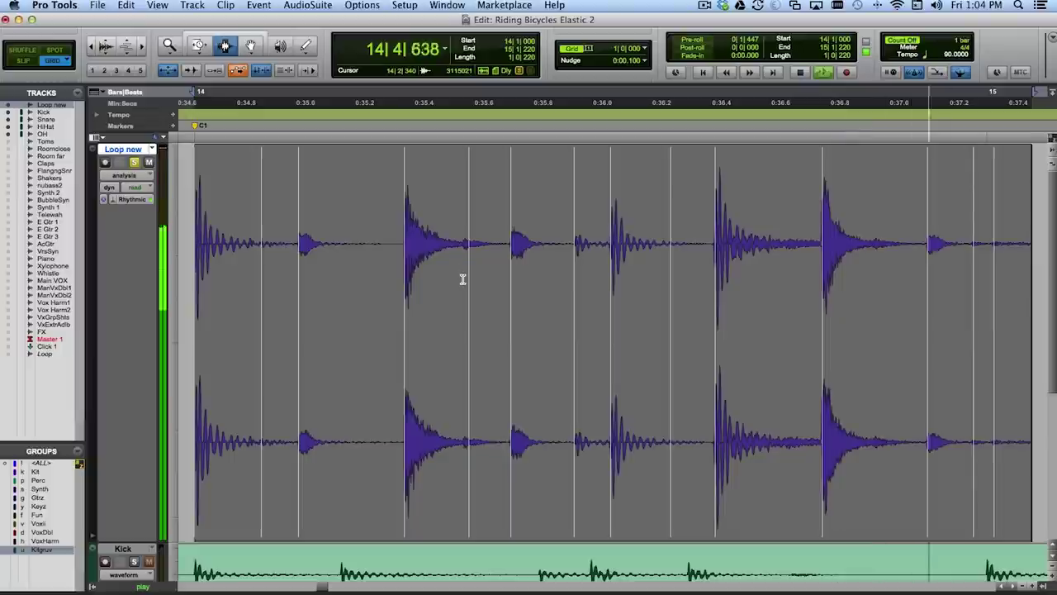
Delete the two stray event markers after the loop's last hit with the Grabber tool.
{"action": "scroll", "coordinate": [462, 279], "scroll_direction": "right", "scroll_amount": 3}
{"action": "scroll", "coordinate": [462, 279], "scroll_direction": "right", "scroll_amount": 2}
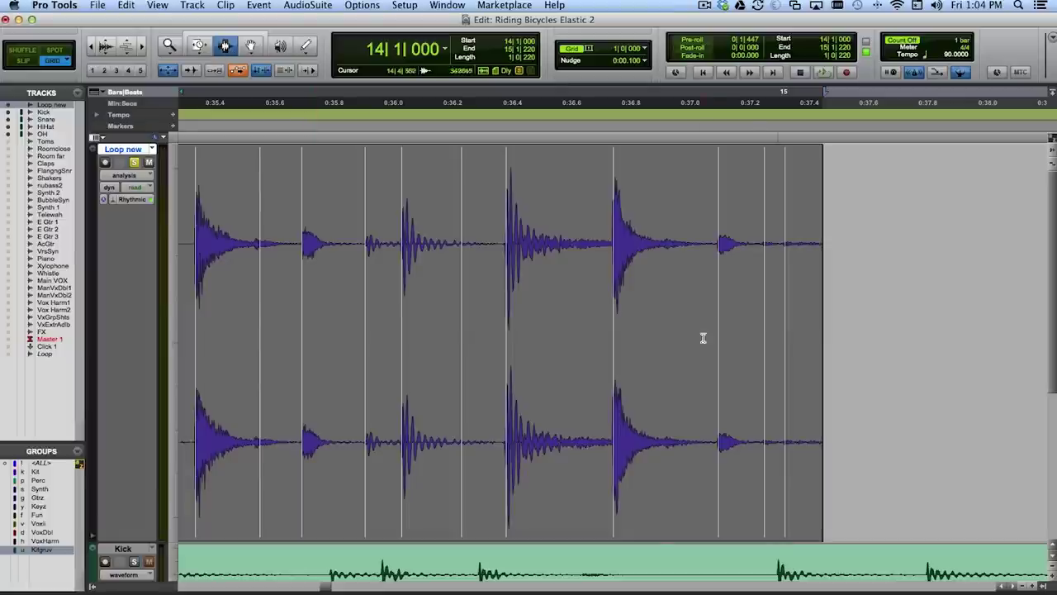
{"action": "left_click", "coordinate": [249, 47]}
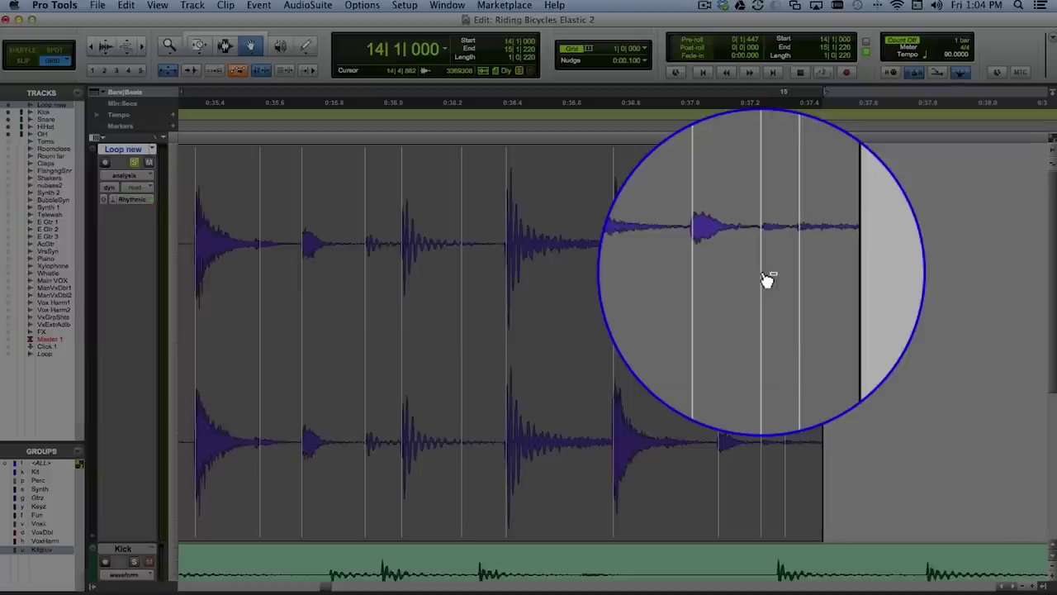
{"action": "left_click", "coordinate": [763, 274]}
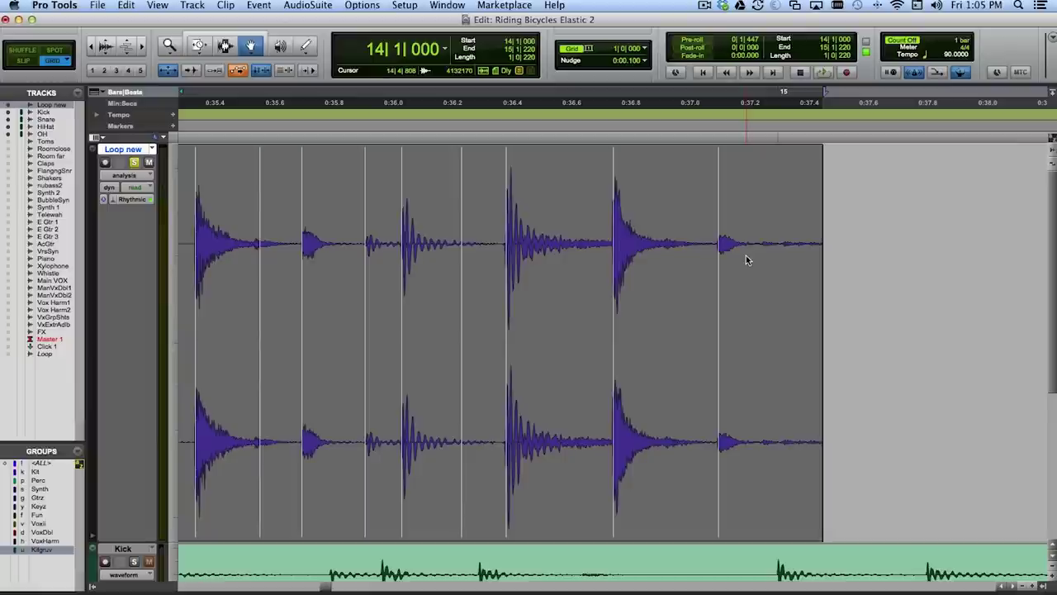
Return the Loop new track to waveform view and activate the TCE Trim tool.
{"action": "scroll", "coordinate": [715, 252], "scroll_direction": "left", "scroll_amount": 5}
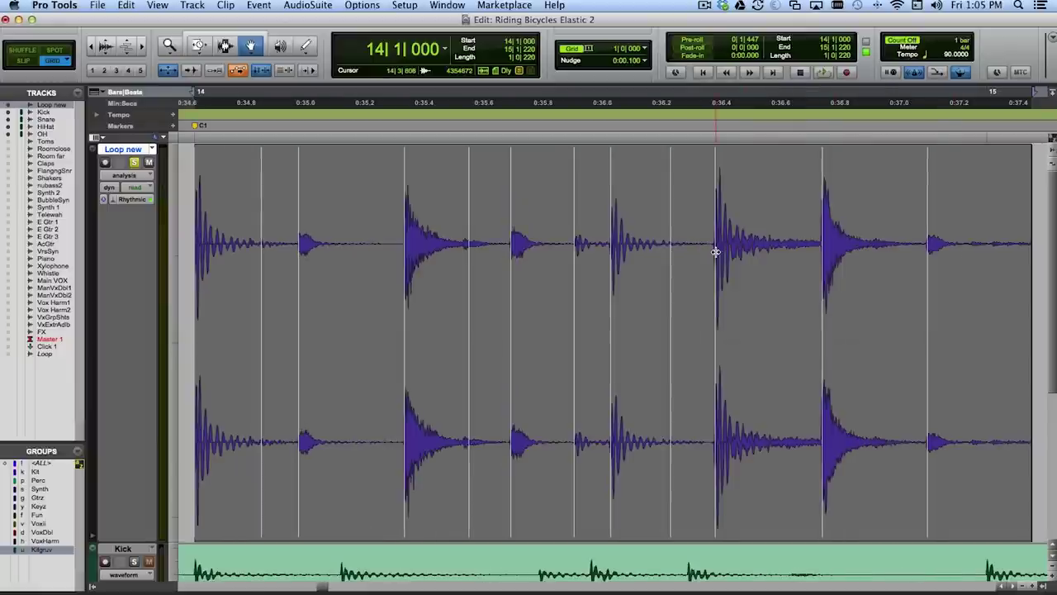
{"action": "scroll", "coordinate": [716, 251], "scroll_direction": "down", "scroll_amount": 3}
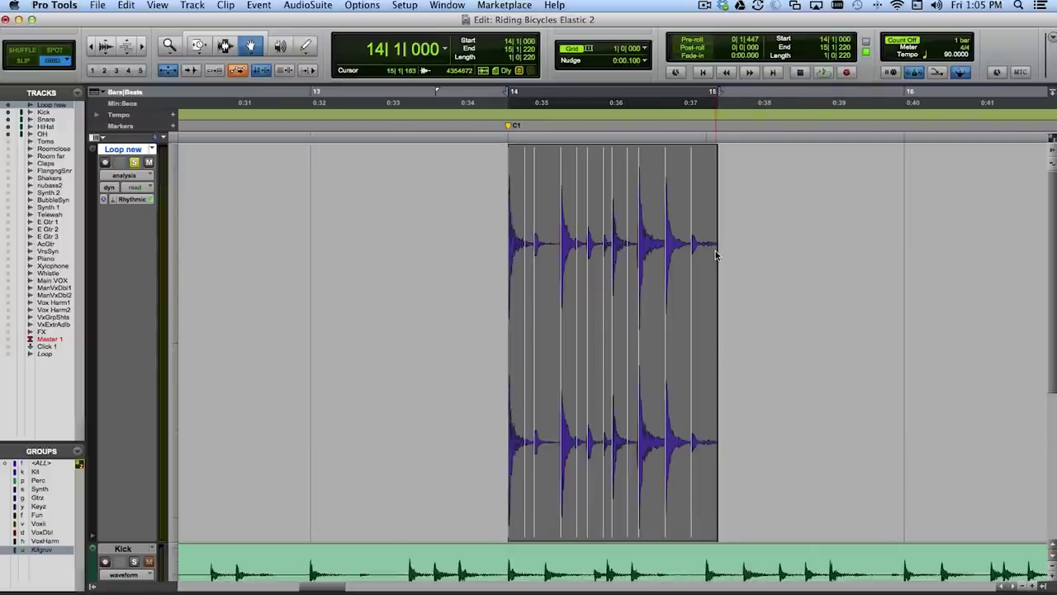
{"action": "left_click", "coordinate": [146, 175]}
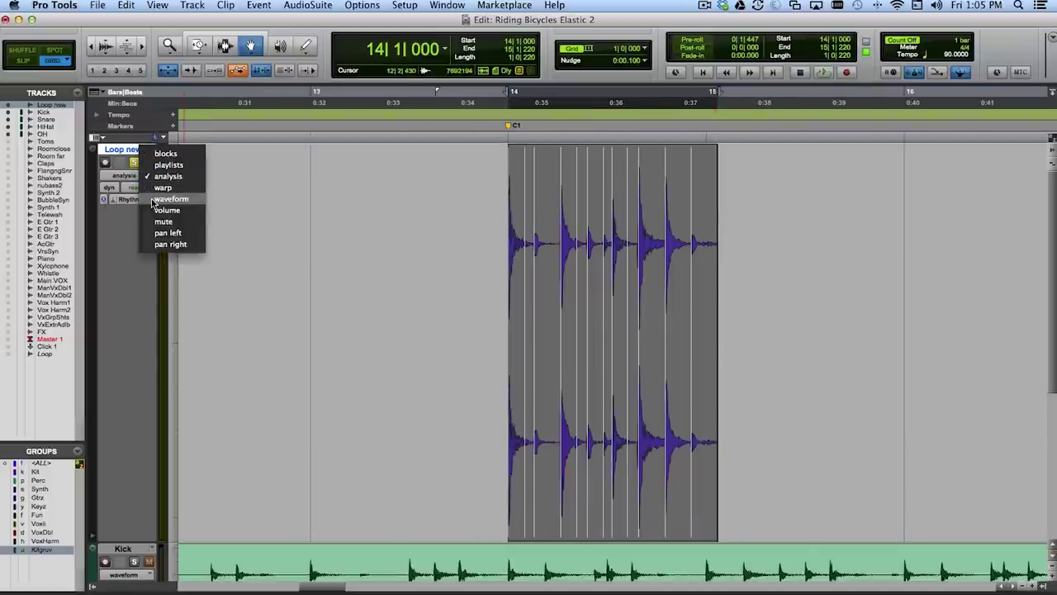
{"action": "left_click", "coordinate": [153, 202]}
{"action": "key", "text": "F6"}
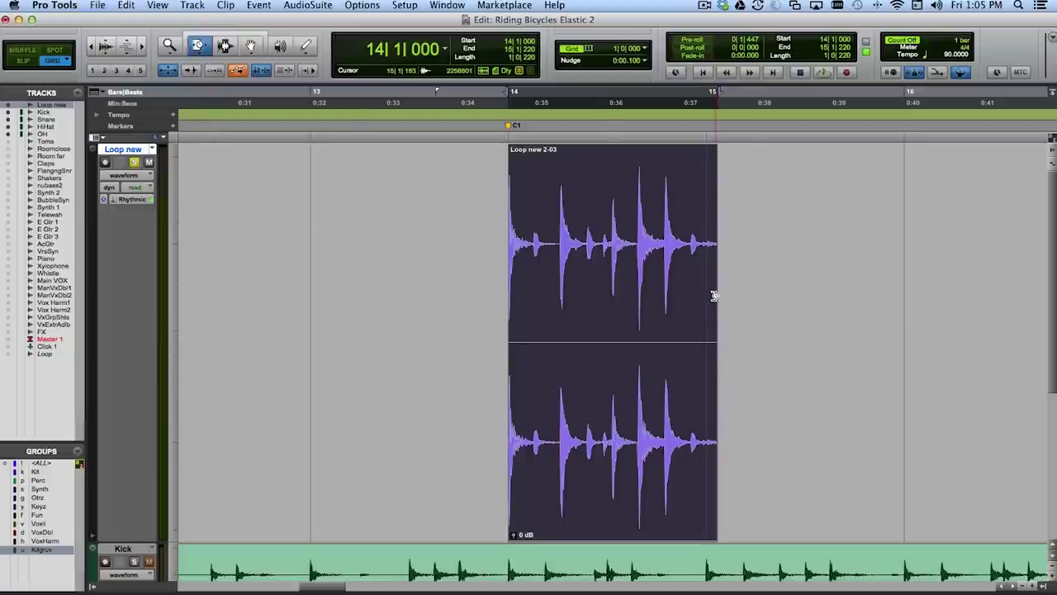
In Slip mode, time-compress the loop clip from its end so it finishes at 14|4|537.
{"action": "scroll", "coordinate": [682, 295], "scroll_direction": "right", "scroll_amount": 3}
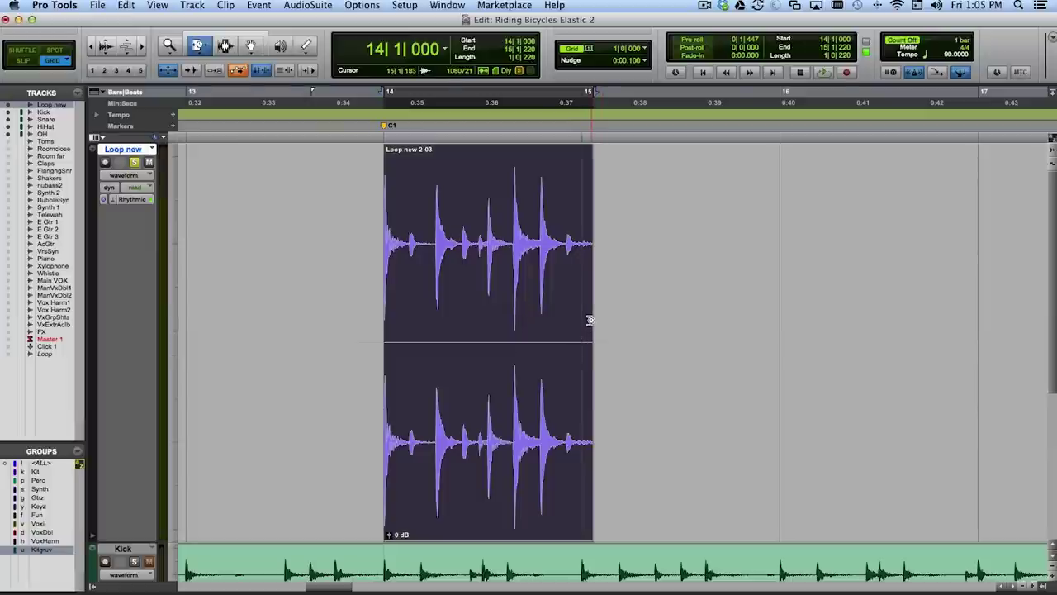
{"action": "key", "text": "F2"}
{"action": "left_click_drag", "start_coordinate": [589, 321], "coordinate": [559, 307]}
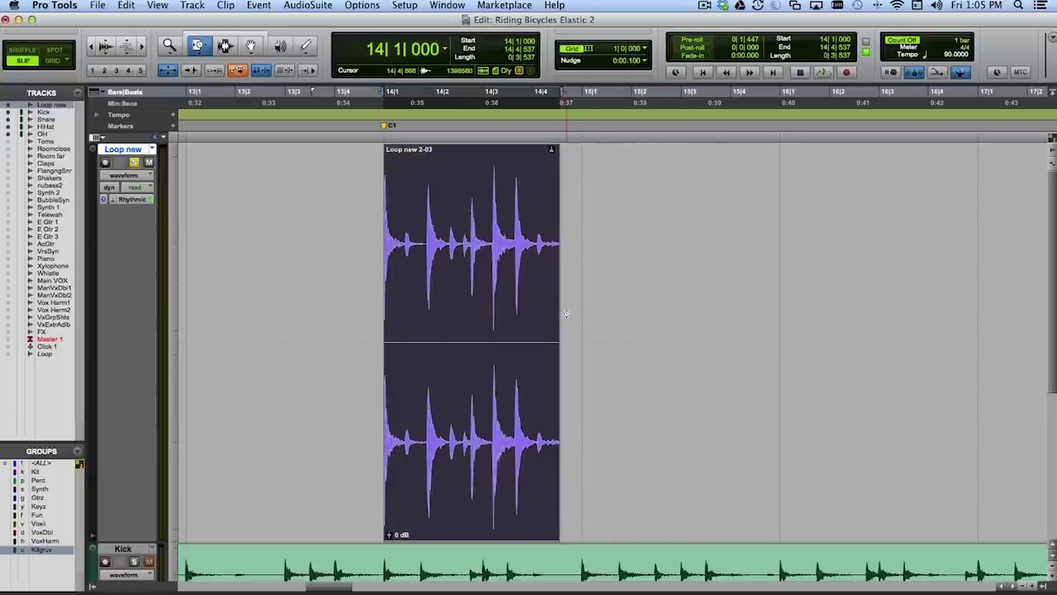
In Grid mode, time-stretch the loop clip so it ends exactly at bar 15, and audition it soloed.
{"action": "key", "text": "F4"}
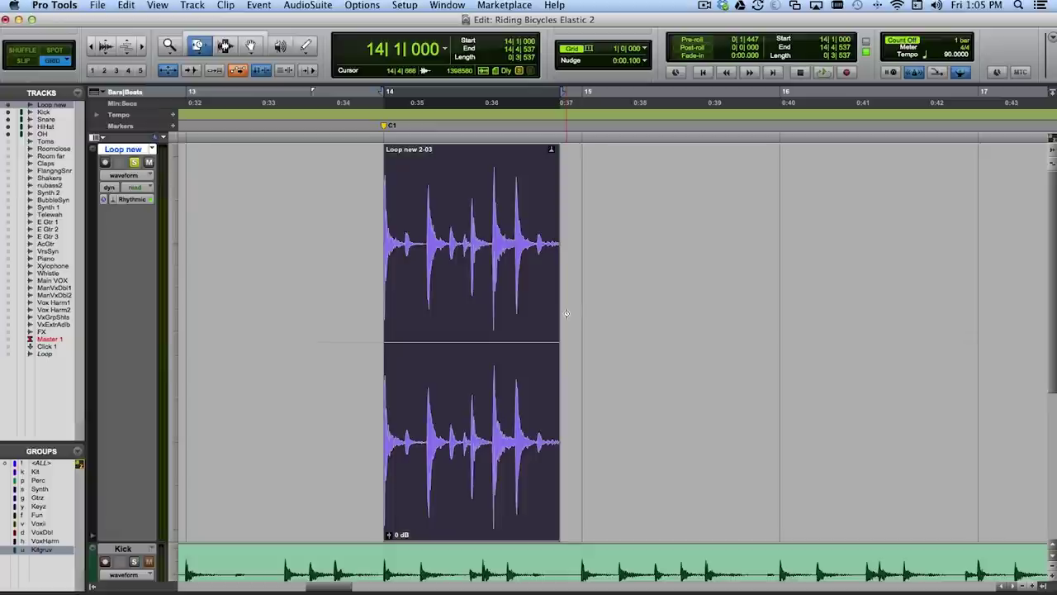
{"action": "left_click_drag", "start_coordinate": [555, 302], "coordinate": [569, 302]}
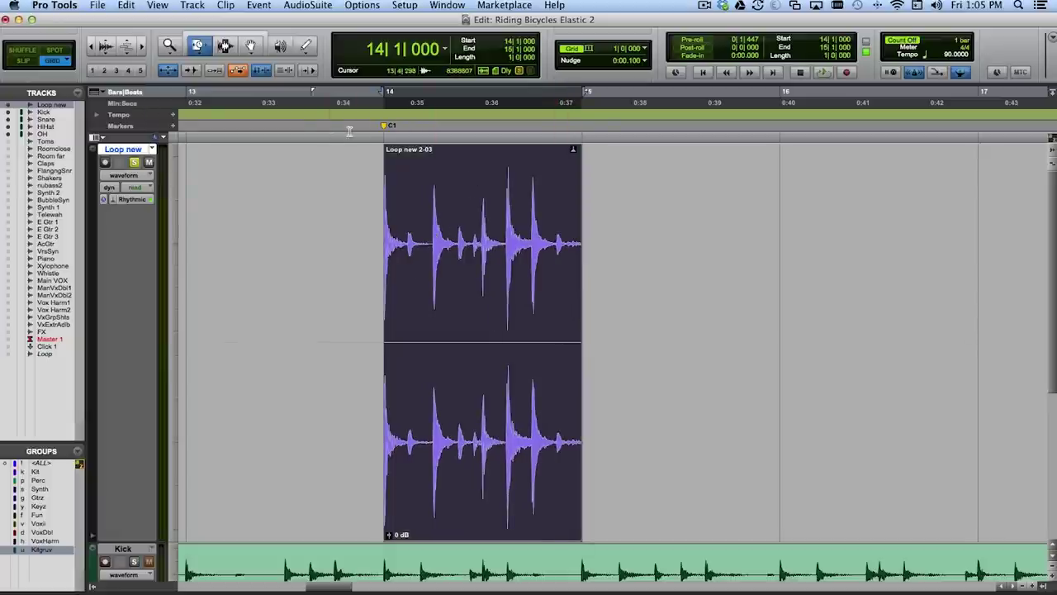
{"action": "left_click", "coordinate": [411, 222]}
{"action": "key", "text": "space"}
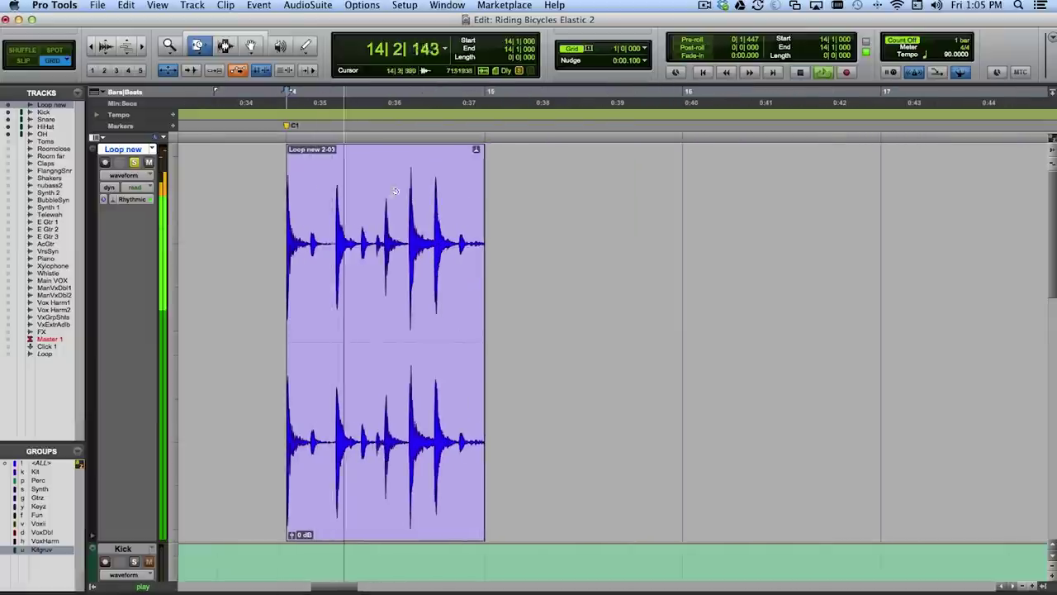
Unsolo the Loop new track, switch to Slip mode and audition the stretched loop together with the kit.
{"action": "left_click", "coordinate": [133, 162]}
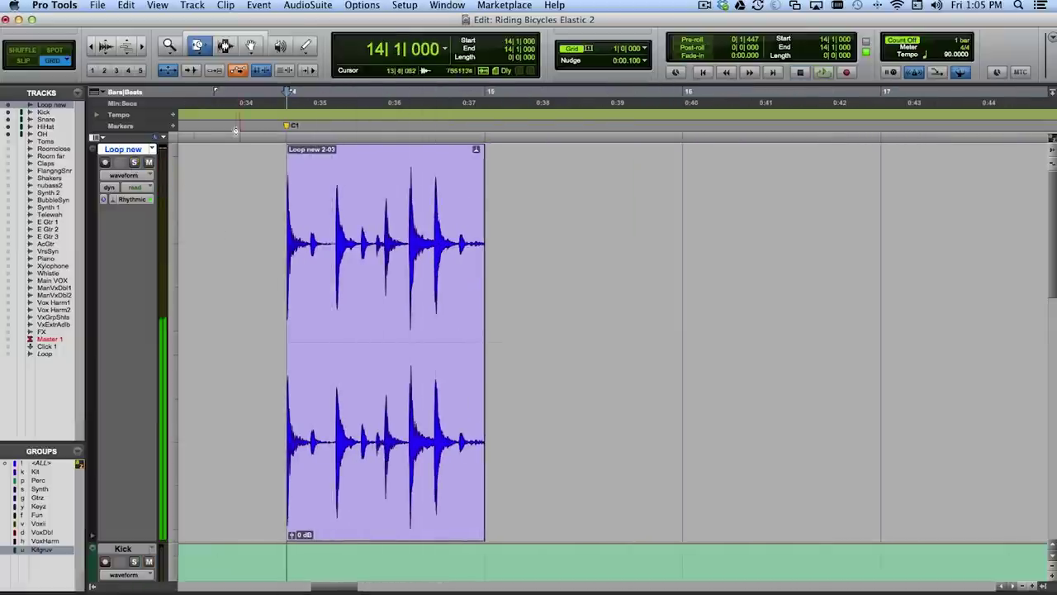
{"action": "key", "text": "F2"}
{"action": "key", "text": "space"}
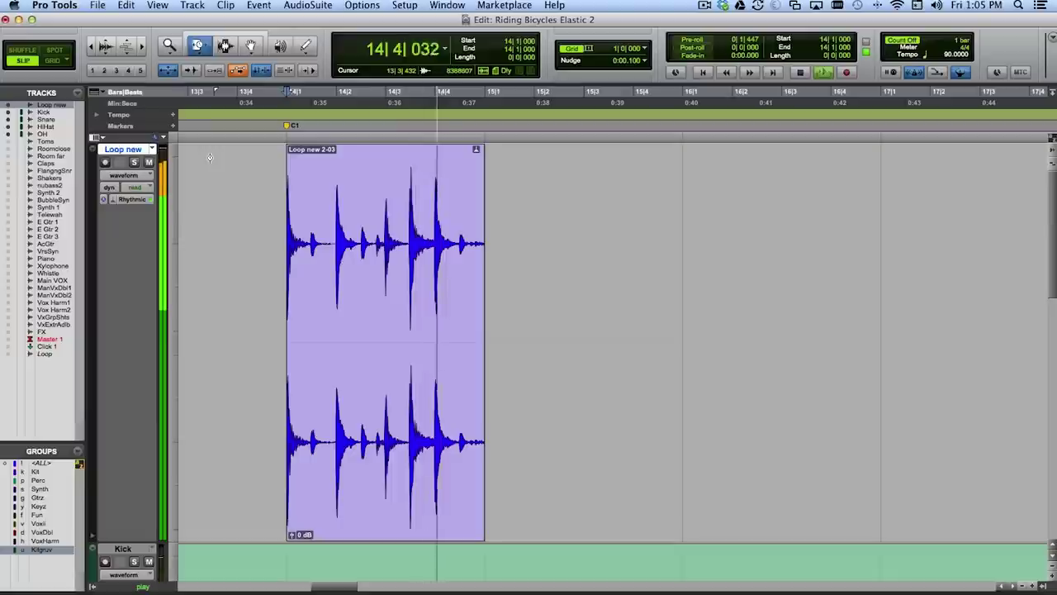
{"action": "key", "text": "space"}
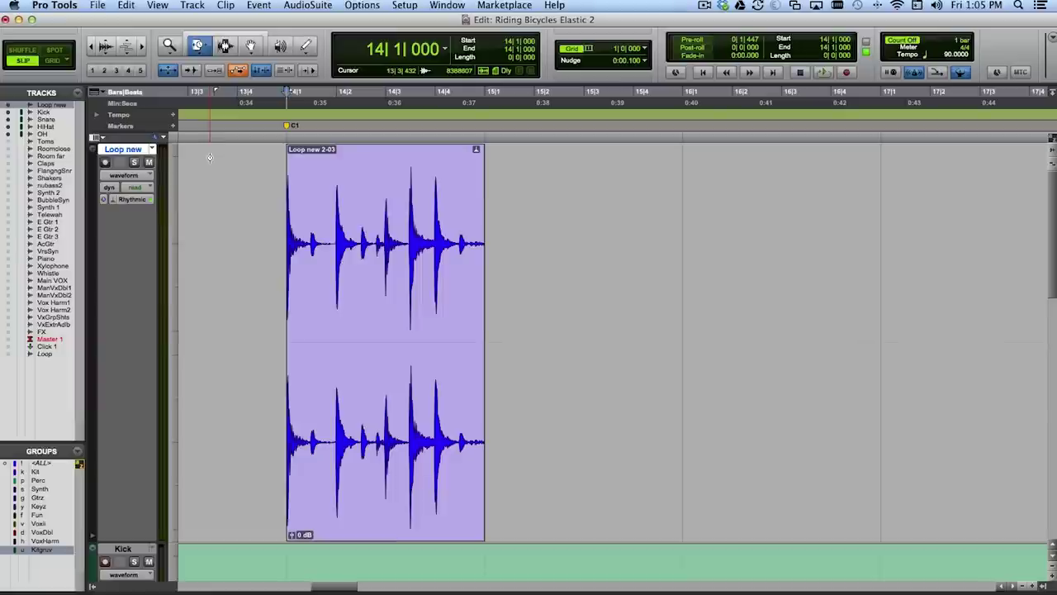
Reduce the track heights, select the whole loop clip with the Selector tool and show its track in analysis view.
{"action": "key", "text": "ctrl+Up"}
{"action": "key", "text": "ctrl+Up"}
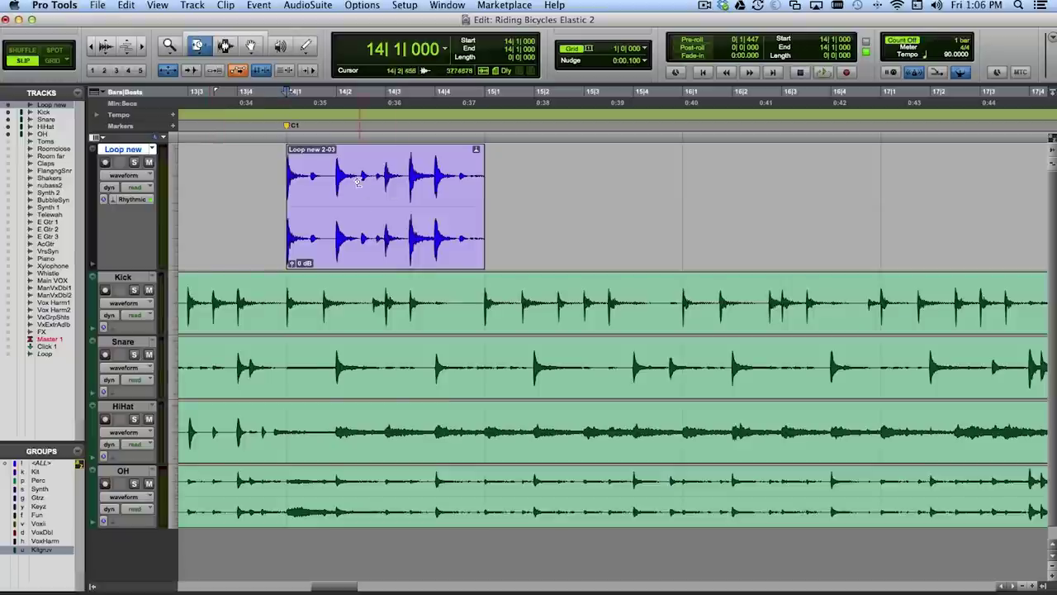
{"action": "left_click", "coordinate": [225, 45]}
{"action": "left_click", "coordinate": [327, 183]}
{"action": "double_click", "coordinate": [329, 185]}
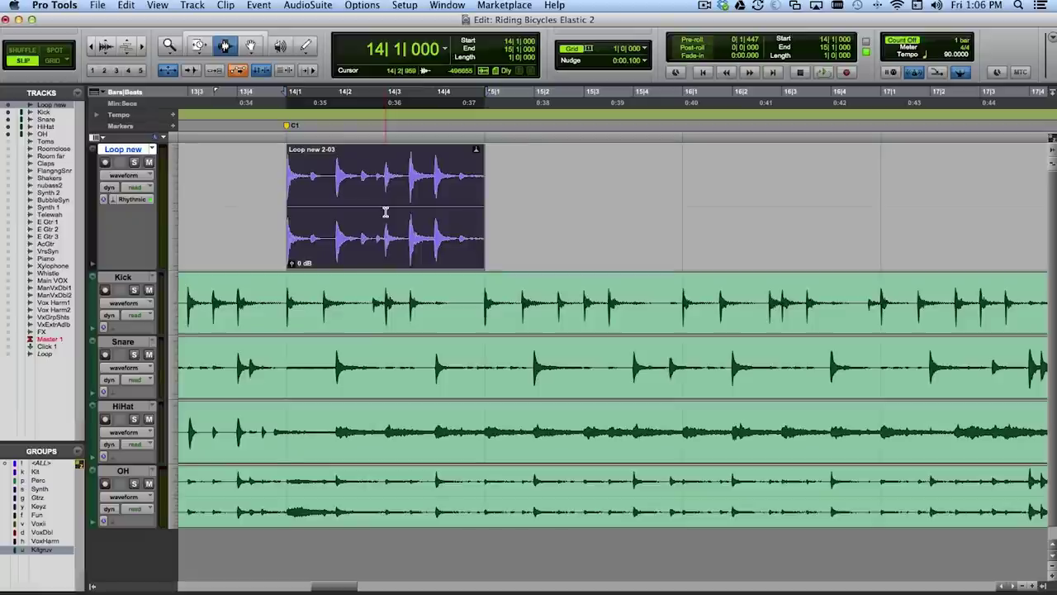
{"action": "left_click", "coordinate": [125, 174]}
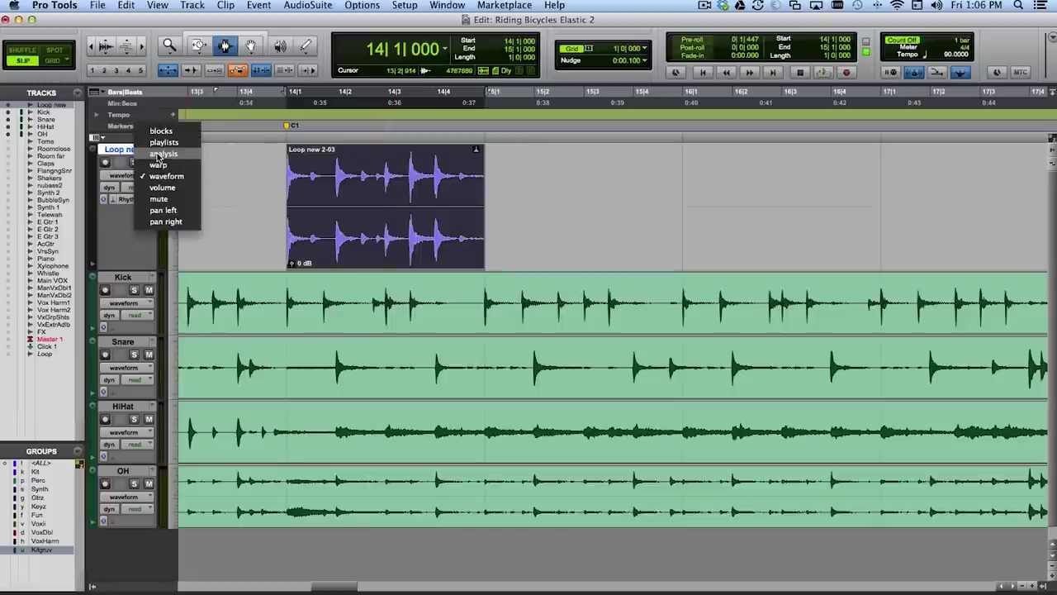
{"action": "left_click", "coordinate": [160, 156]}
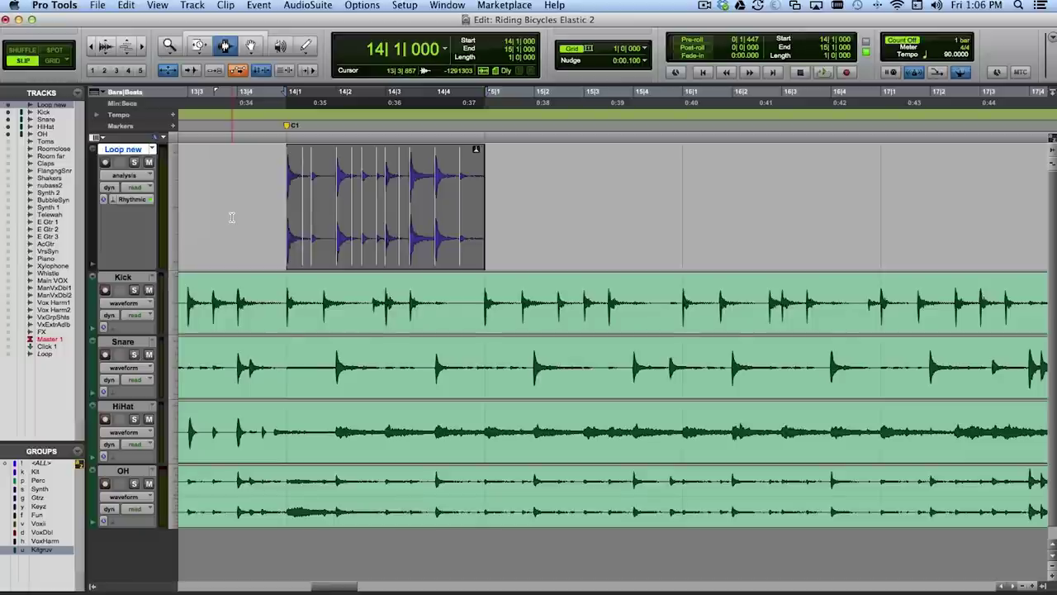
Quantize the selected loop's Elastic Audio events to a 1/16 note grid at 100% strength.
{"action": "left_click", "coordinate": [258, 5]}
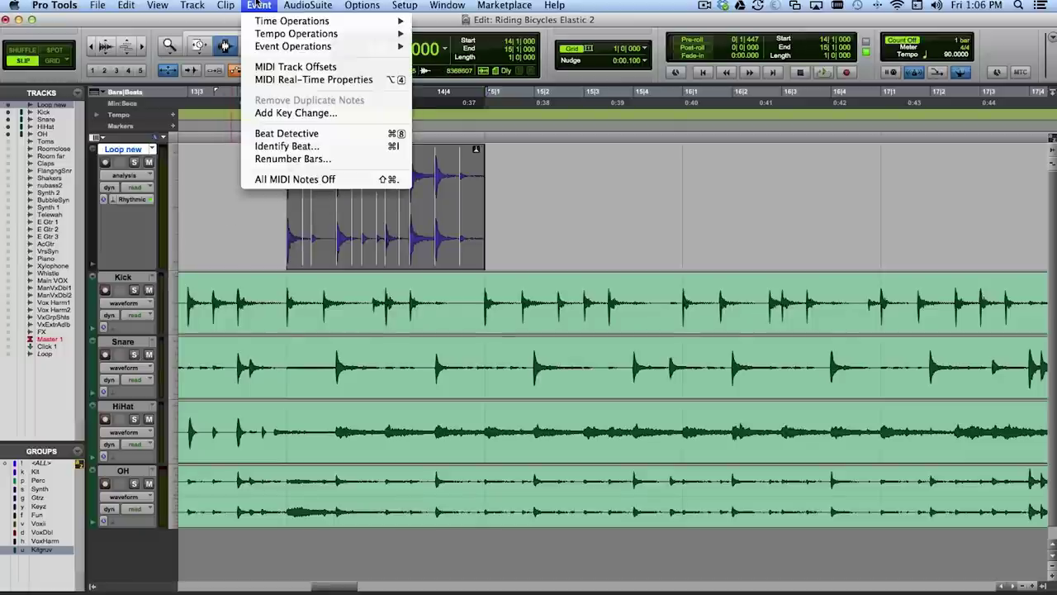
{"action": "mouse_move", "coordinate": [355, 46]}
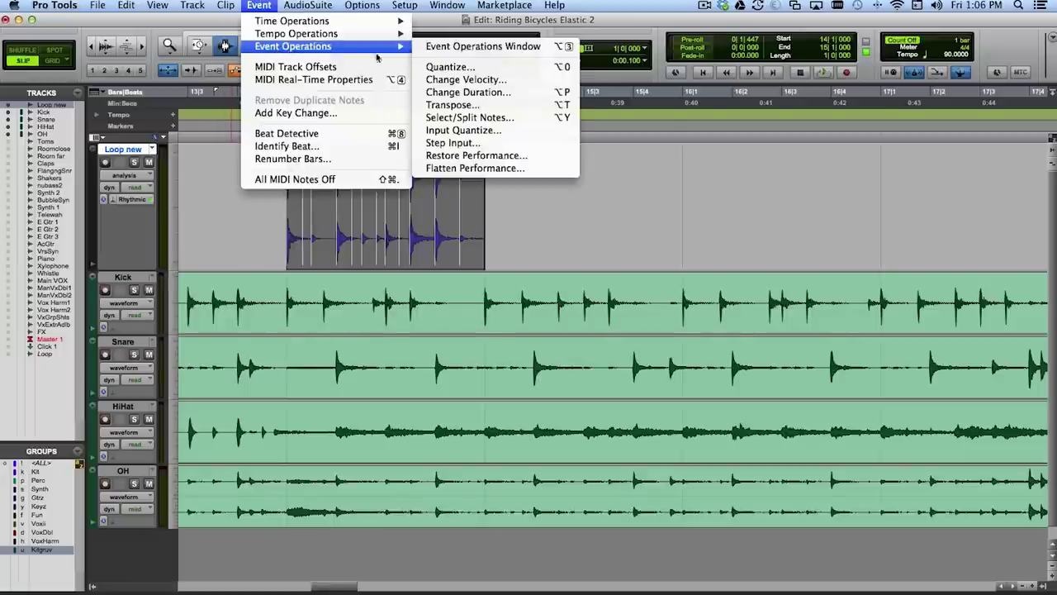
{"action": "left_click", "coordinate": [464, 68]}
{"action": "left_click_drag", "start_coordinate": [700, 157], "coordinate": [368, 65]}
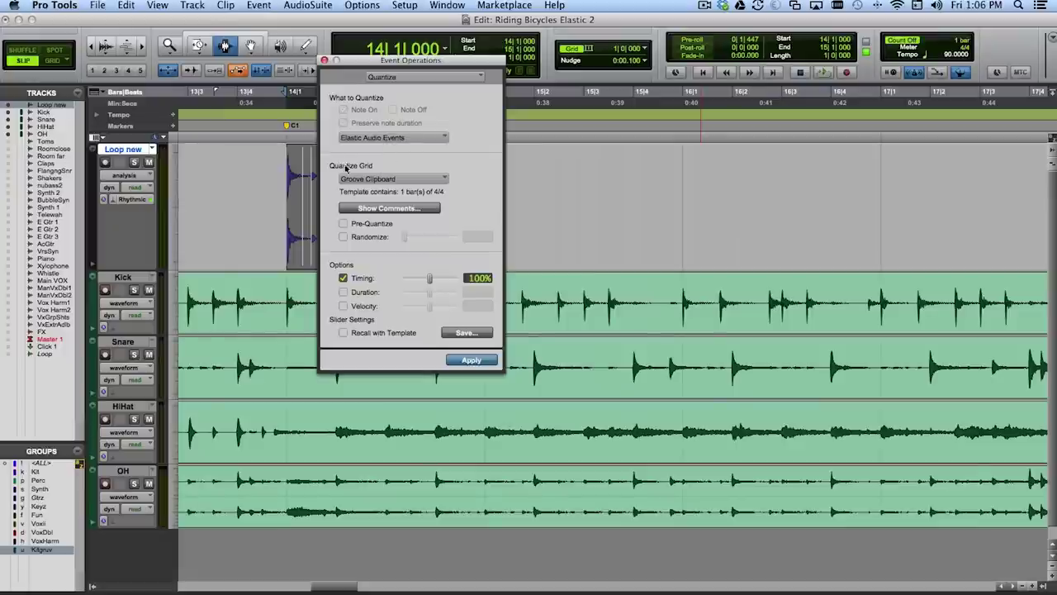
{"action": "left_click", "coordinate": [394, 179]}
{"action": "left_click", "coordinate": [450, 227]}
{"action": "left_click_drag", "start_coordinate": [434, 61], "coordinate": [454, 261]}
{"action": "key", "text": "alt+f"}
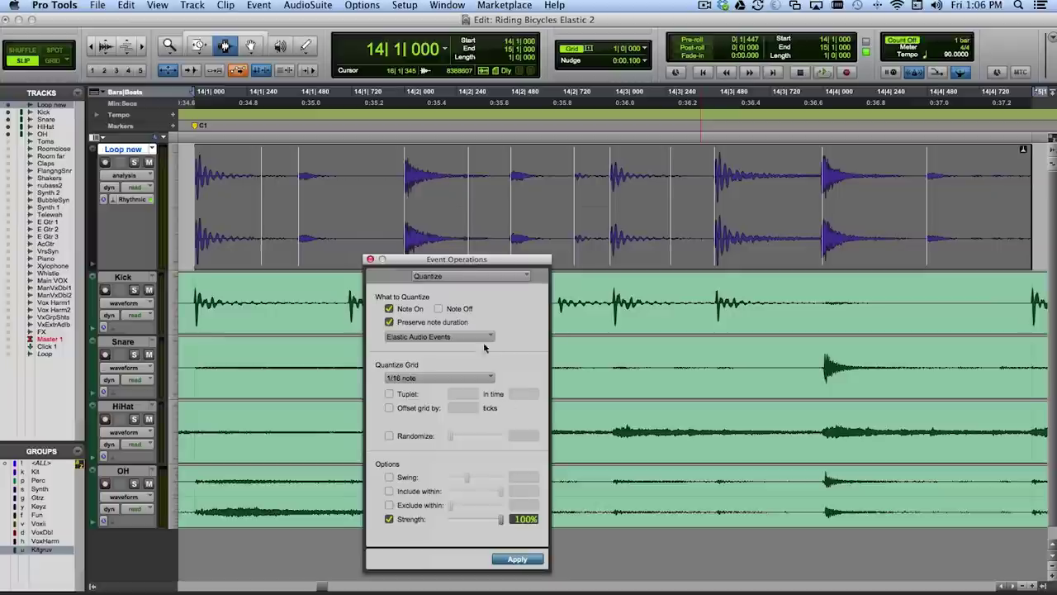
{"action": "left_click", "coordinate": [526, 561]}
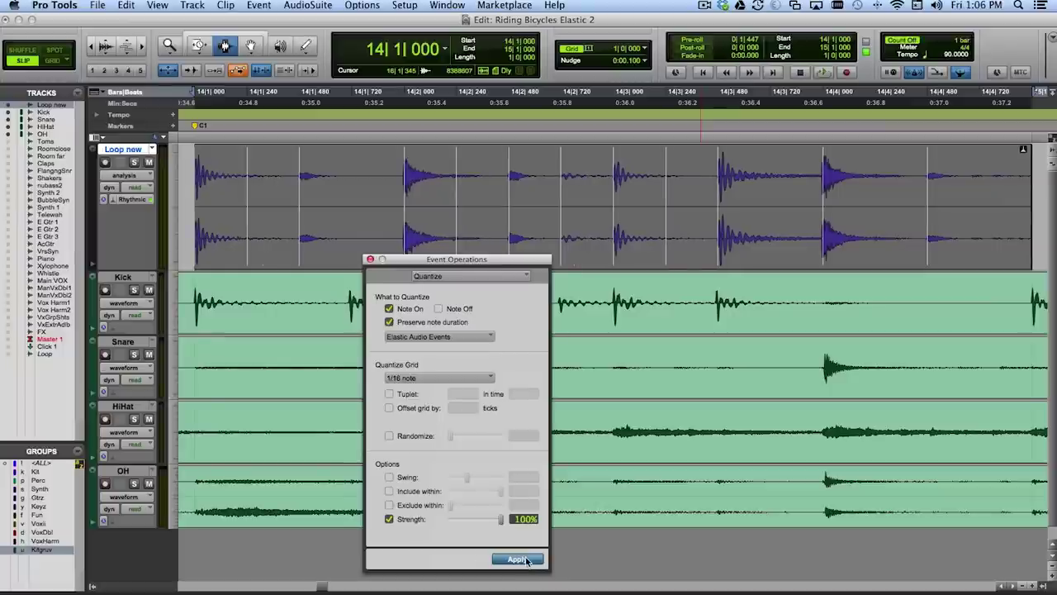
Audition the quantized loop with the kit from just before bar 14.
{"action": "left_click", "coordinate": [194, 151]}
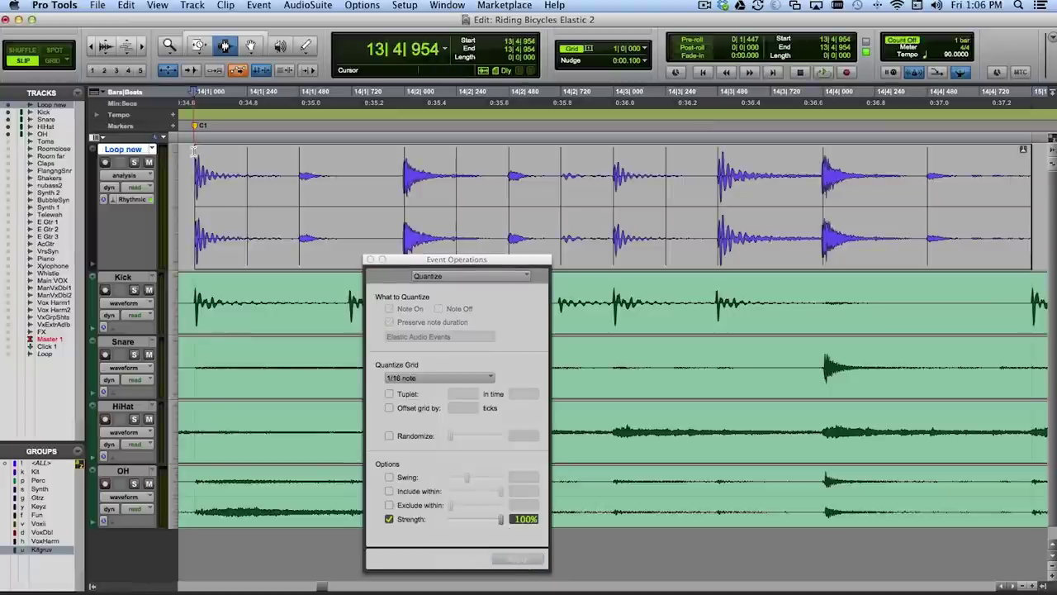
{"action": "key", "text": "space"}
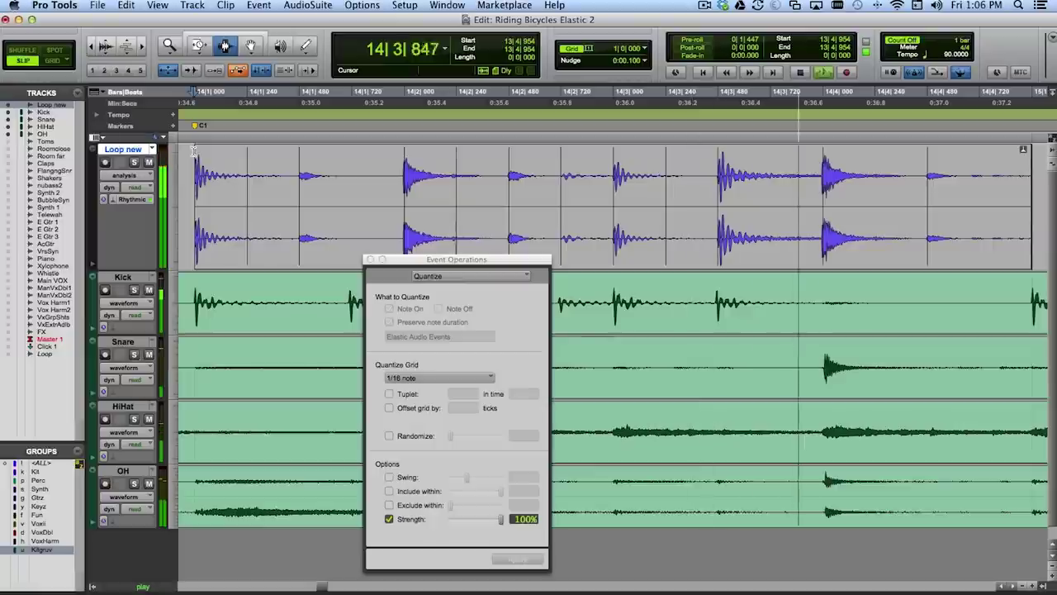
{"action": "key", "text": "space"}
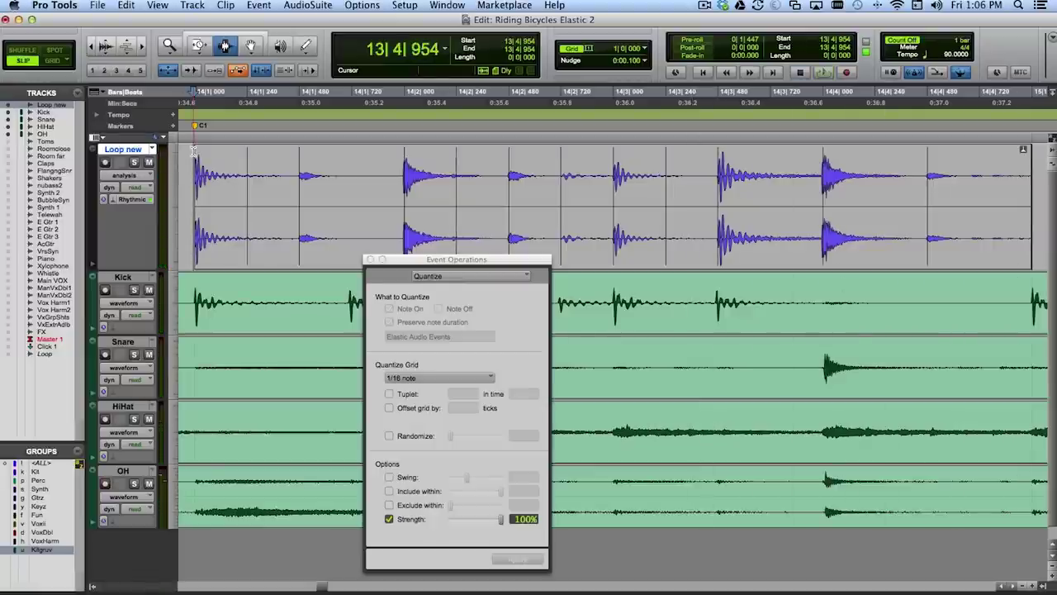
Undo the straight 1/16 note quantize and quantize the loop's Elastic Audio events to the MPC 53% 16th Swing groove at 100% timing.
{"action": "left_click", "coordinate": [194, 151]}
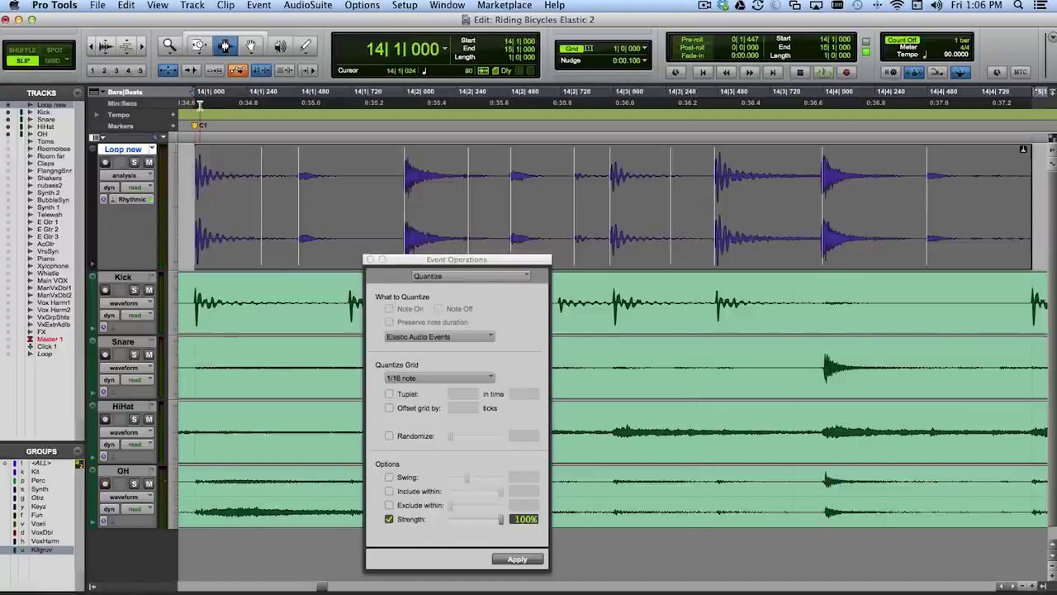
{"action": "left_click", "coordinate": [427, 379]}
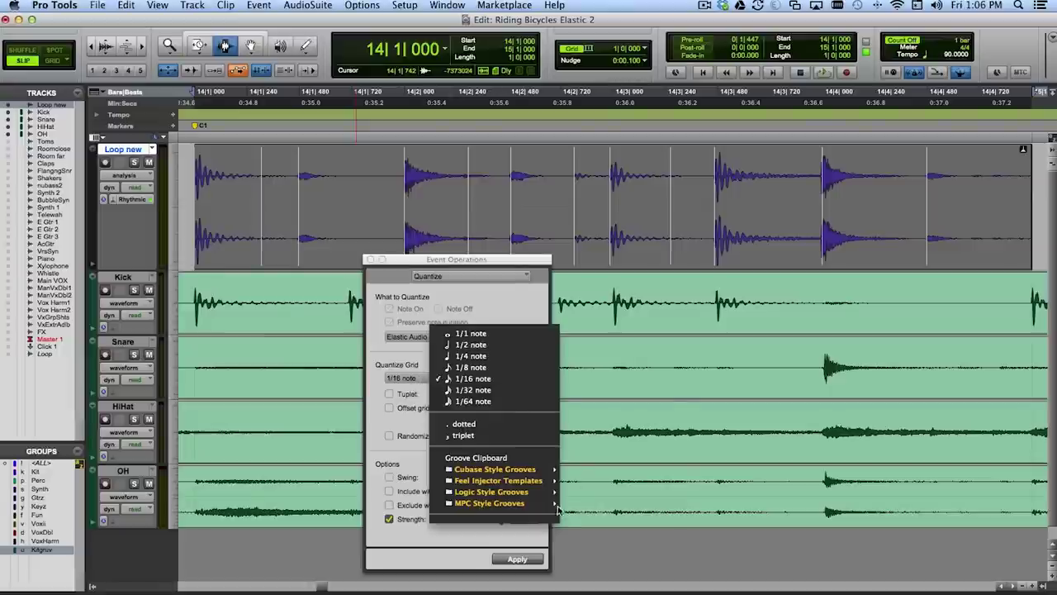
{"action": "mouse_move", "coordinate": [511, 509]}
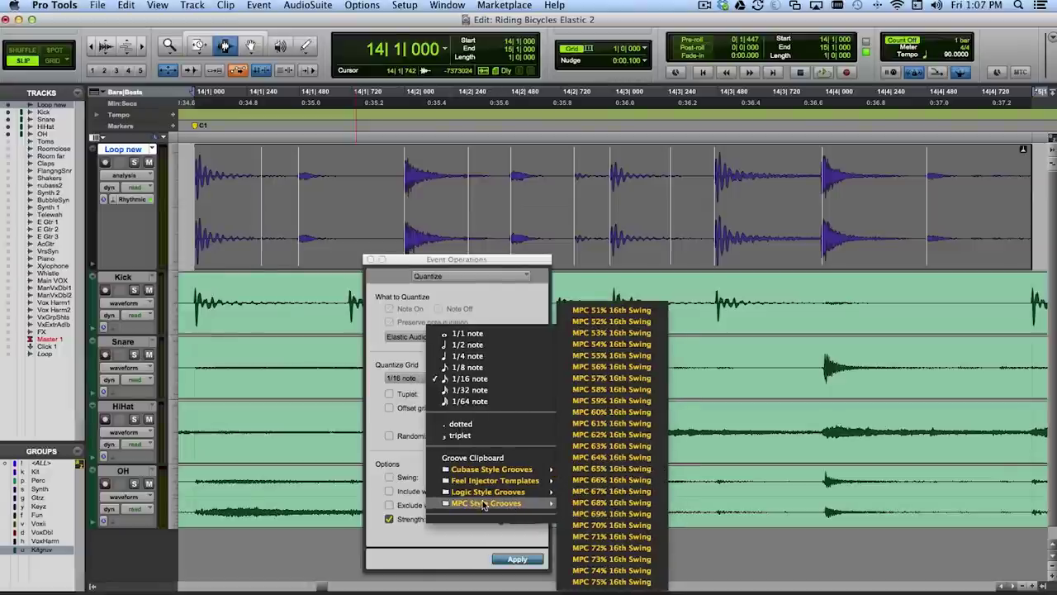
{"action": "left_click", "coordinate": [624, 335]}
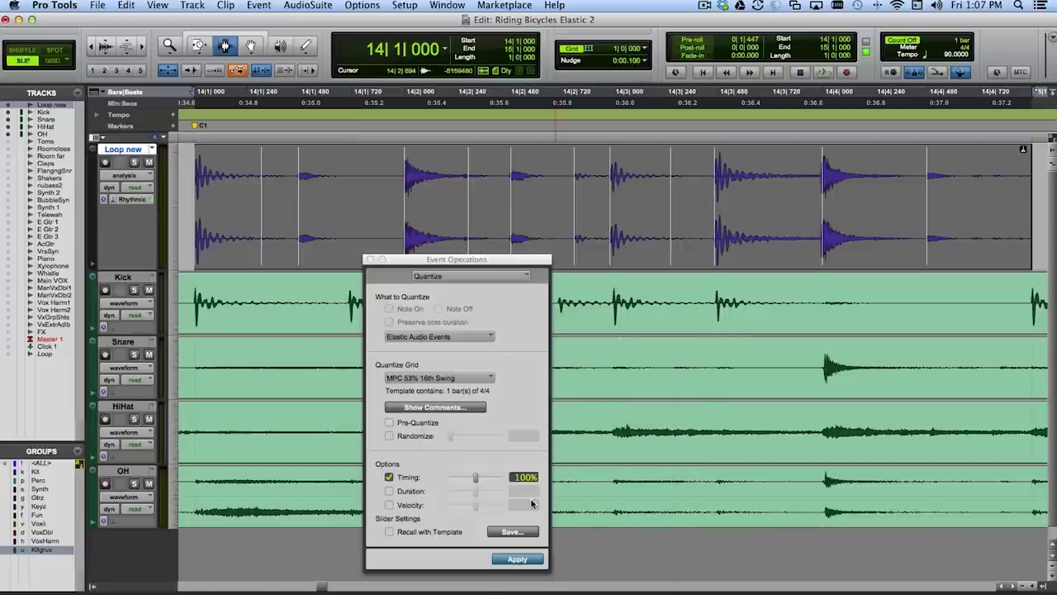
{"action": "left_click", "coordinate": [517, 559]}
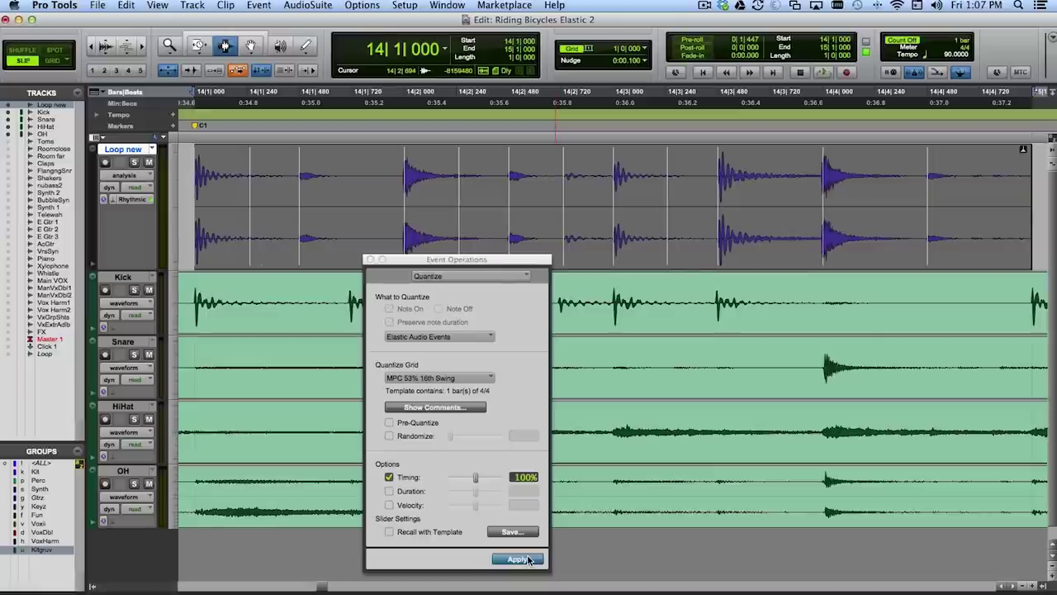
Audition the swing-quantized loop with the kit from bar 14 and close the Event Operations window.
{"action": "key", "text": "space"}
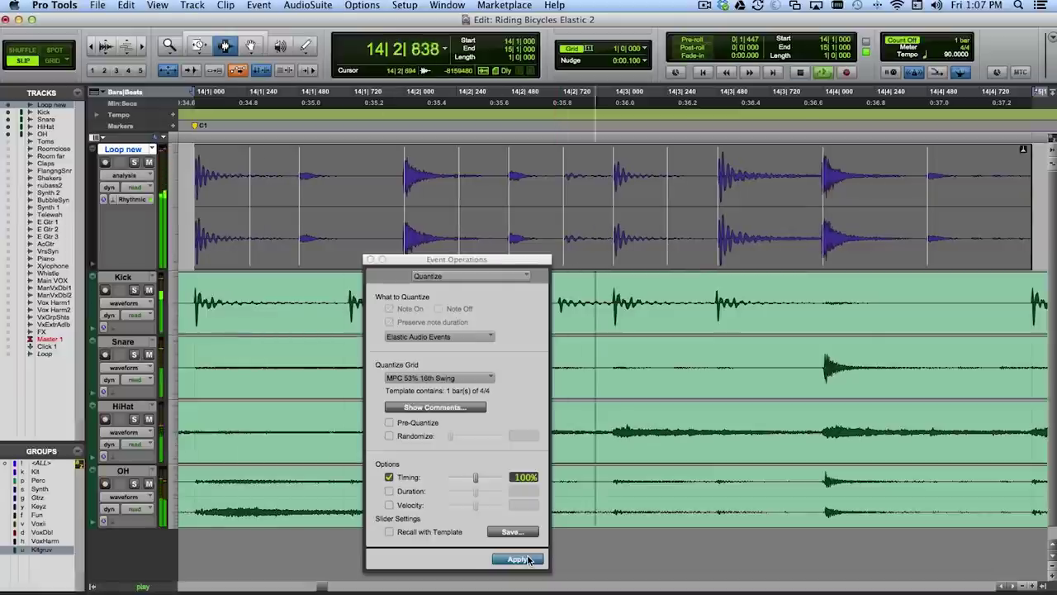
{"action": "key", "text": "space"}
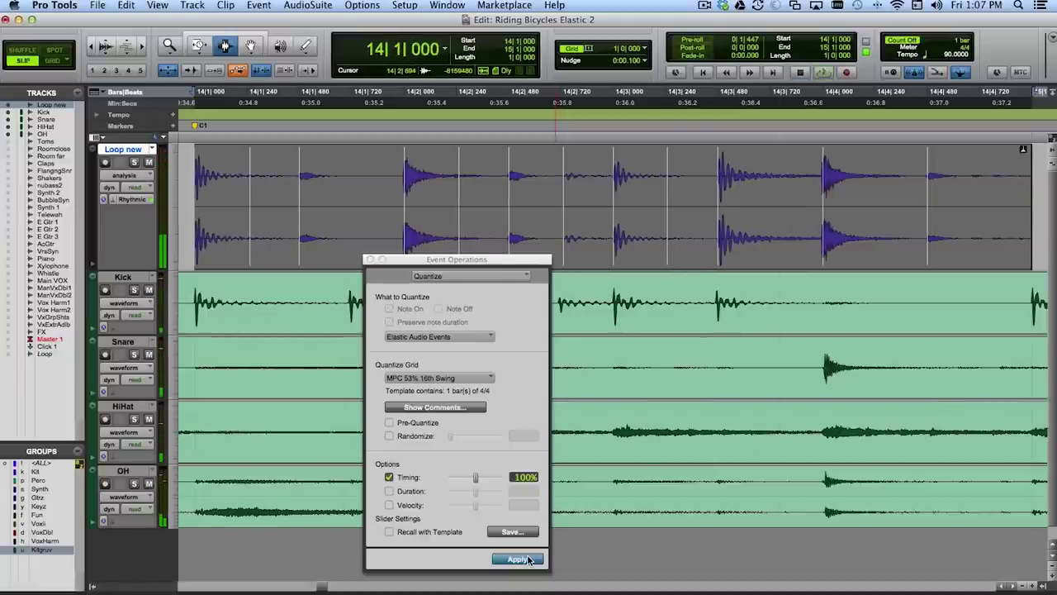
{"action": "left_click", "coordinate": [528, 560]}
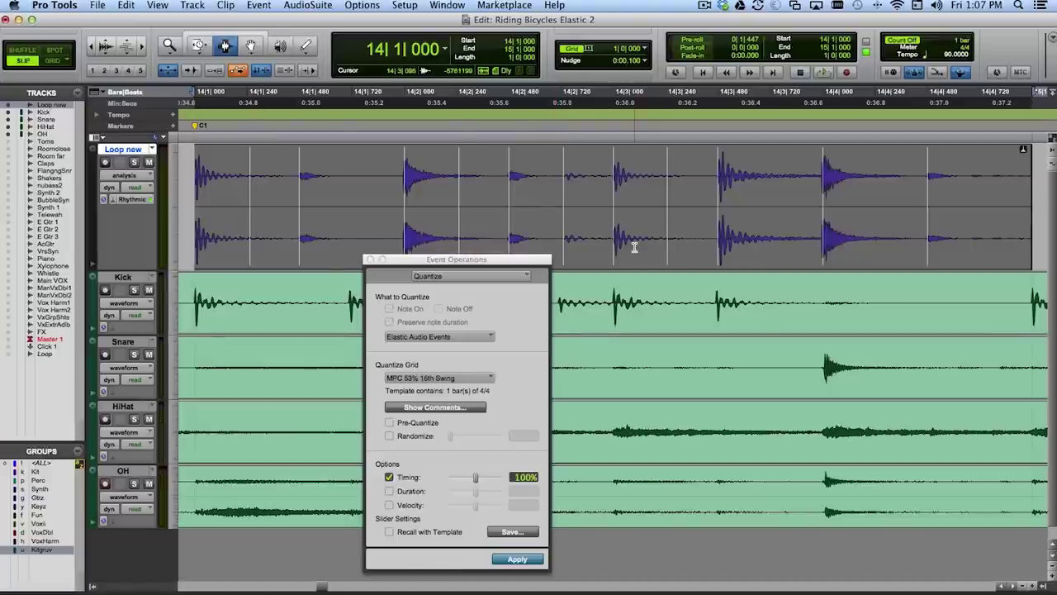
{"action": "left_click_drag", "start_coordinate": [406, 259], "coordinate": [586, 198]}
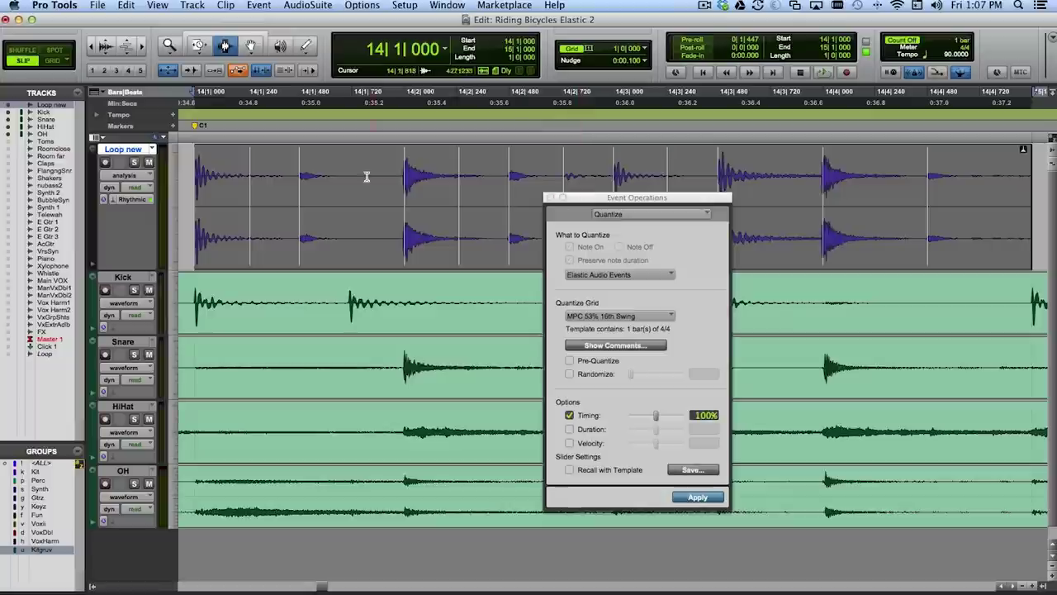
{"action": "left_click", "coordinate": [551, 198]}
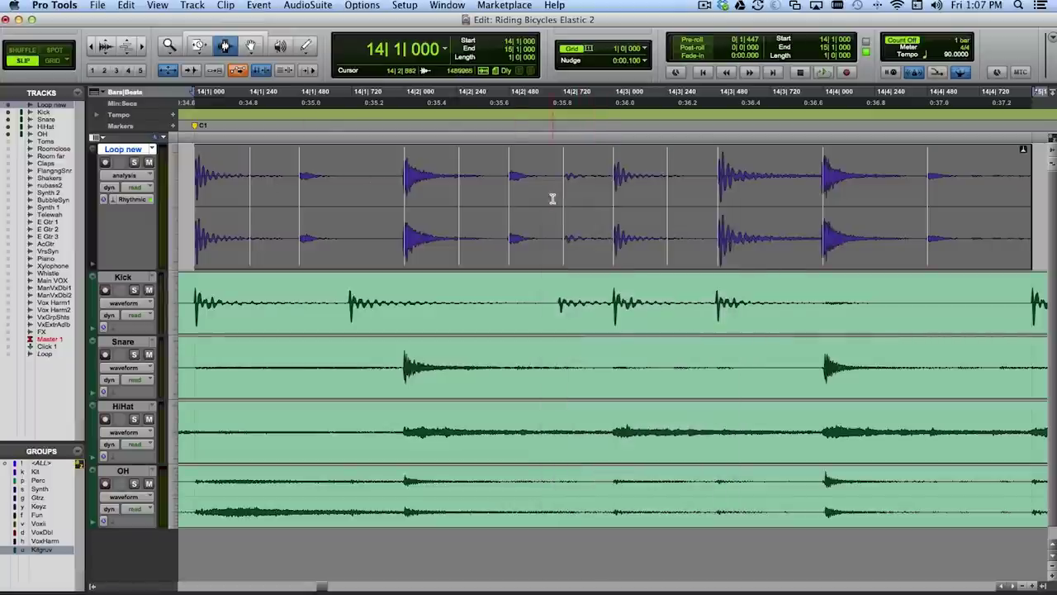
Enable the Kitgruv group, solo its kit tracks and audition them without the loop from just before bar 14.
{"action": "key", "text": "super+bracketleft"}
{"action": "key", "text": "super+bracketleft"}
{"action": "key", "text": "super+bracketleft"}
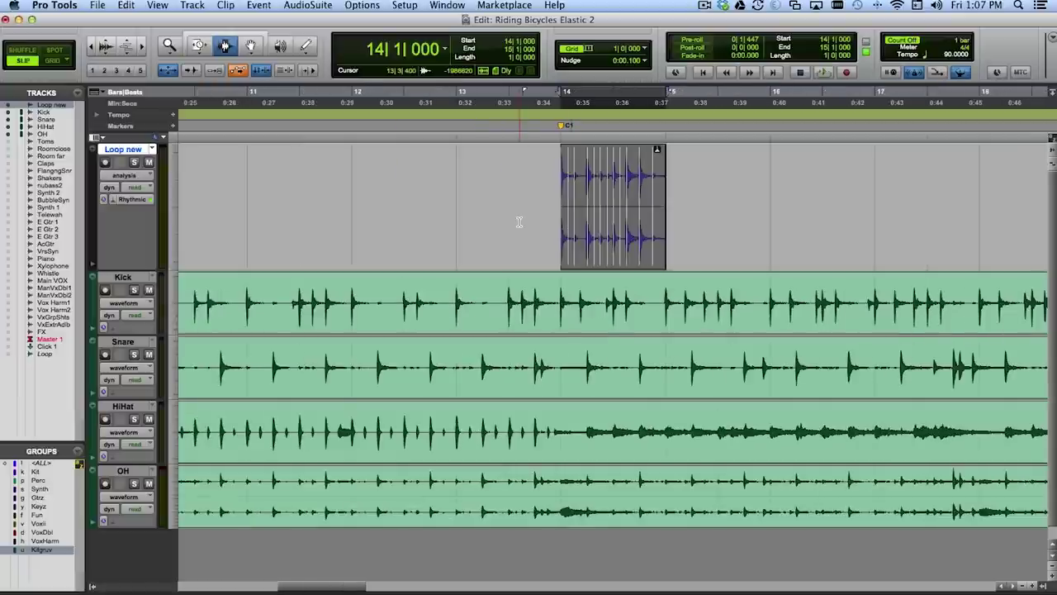
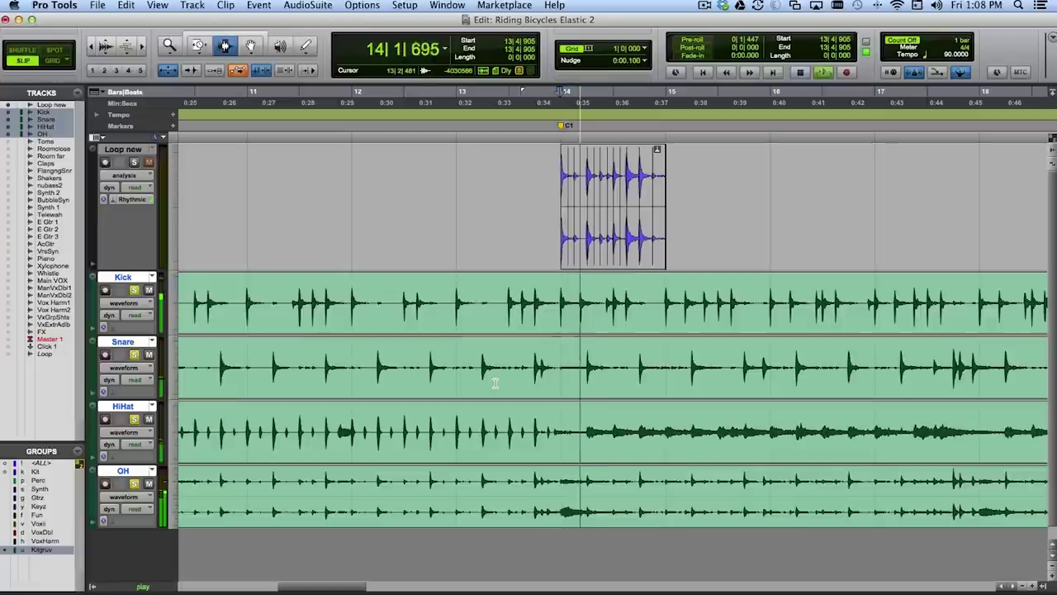
{"action": "key", "text": "space"}
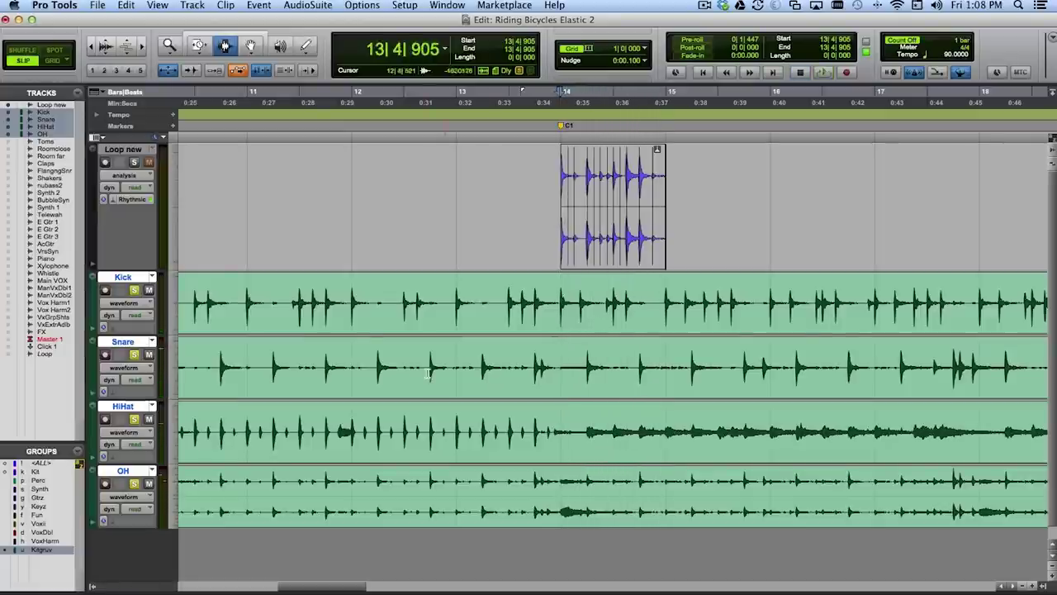
Select exactly bar 8 across the soloed kit tracks in Grid mode and audition the selection.
{"action": "scroll", "coordinate": [375, 427], "scroll_direction": "left", "scroll_amount": 5}
{"action": "scroll", "coordinate": [375, 427], "scroll_direction": "left", "scroll_amount": 5}
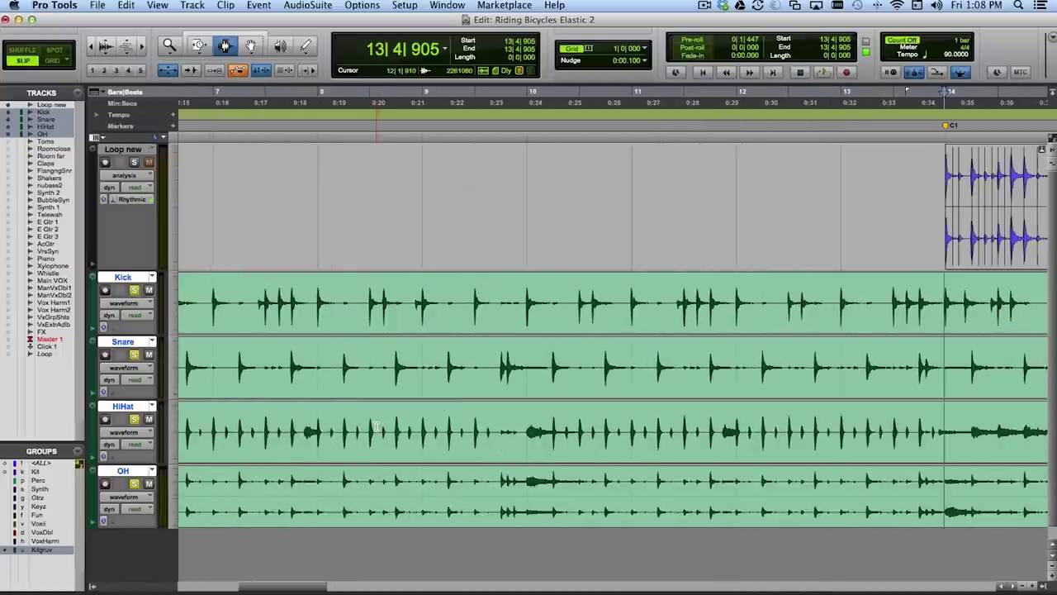
{"action": "left_click_drag", "start_coordinate": [318, 336], "coordinate": [402, 358]}
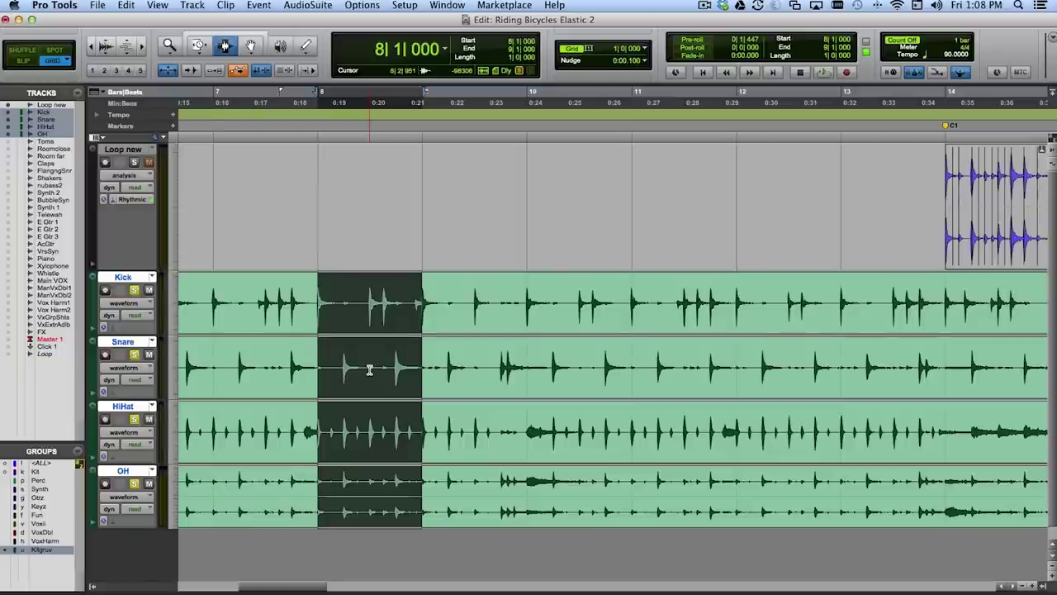
{"action": "key", "text": "space"}
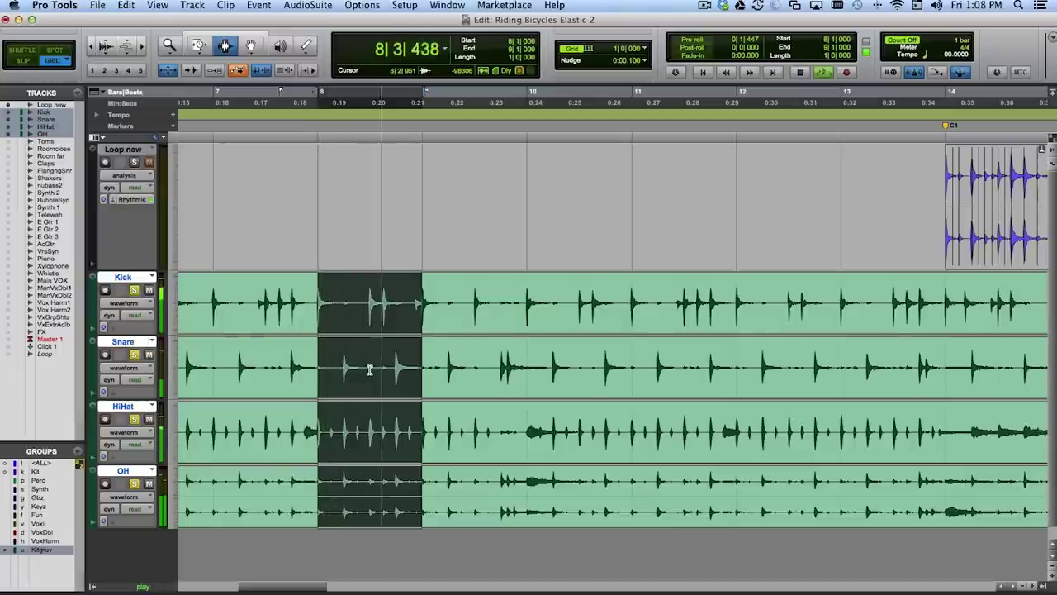
{"action": "key", "text": "space"}
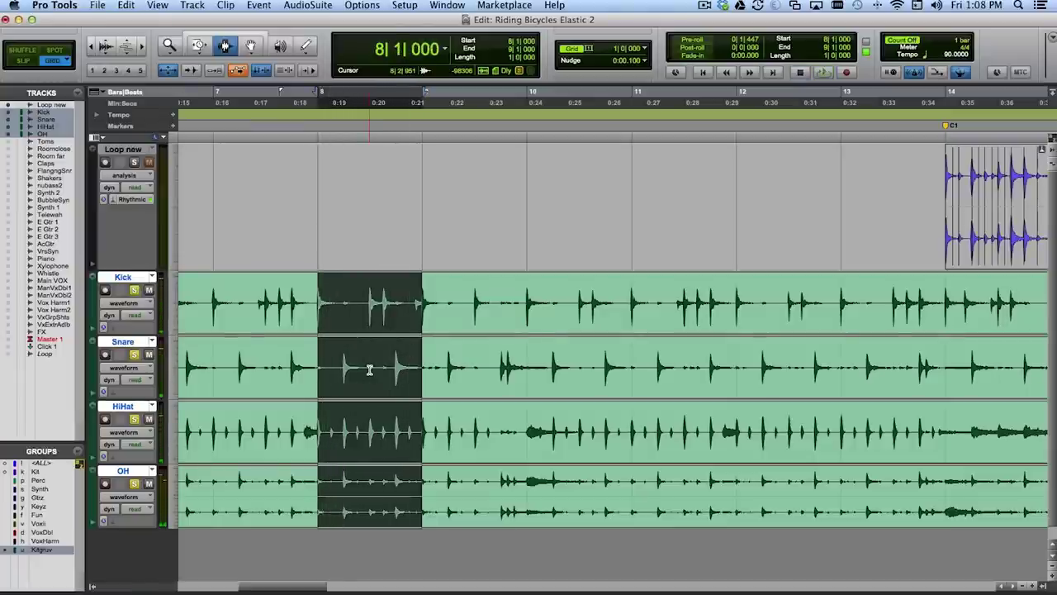
Open Beat Detective for Groove Template Extraction and capture the bar 8 kit selection with 1/16 Note content.
{"action": "left_click", "coordinate": [265, 5]}
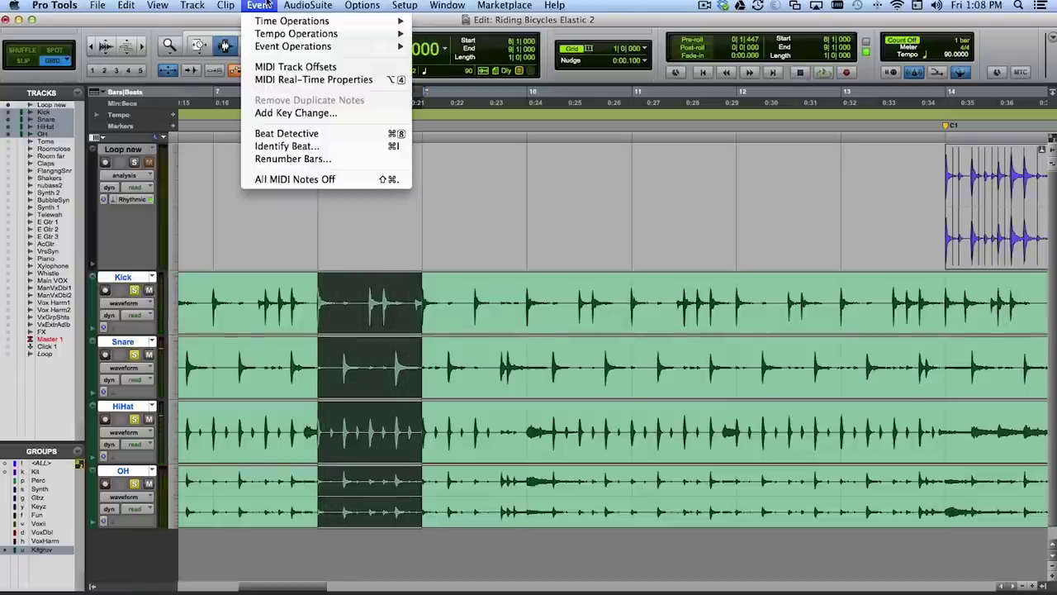
{"action": "left_click", "coordinate": [285, 133]}
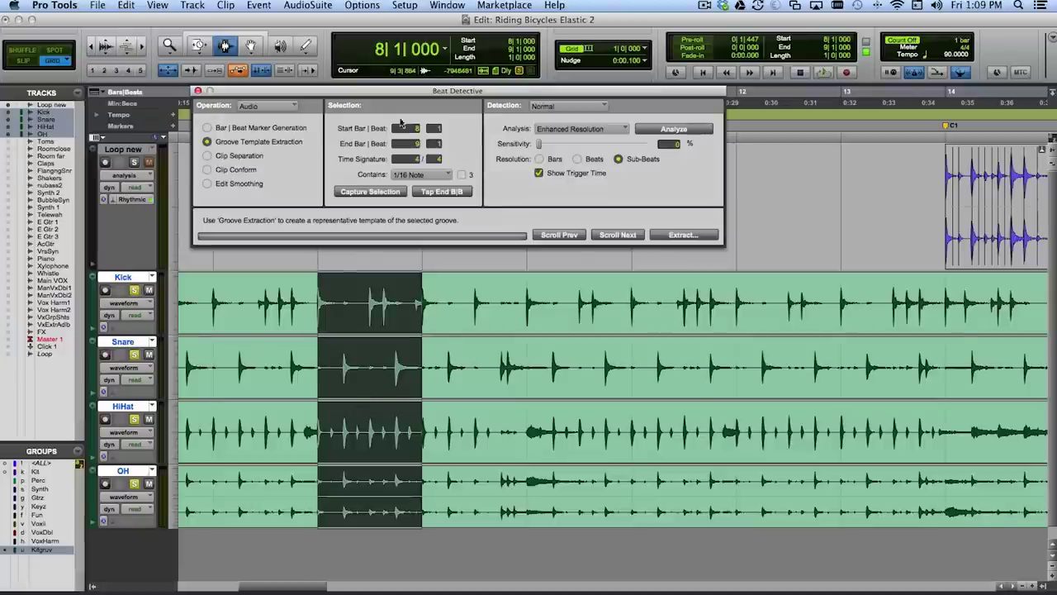
{"action": "left_click", "coordinate": [361, 191]}
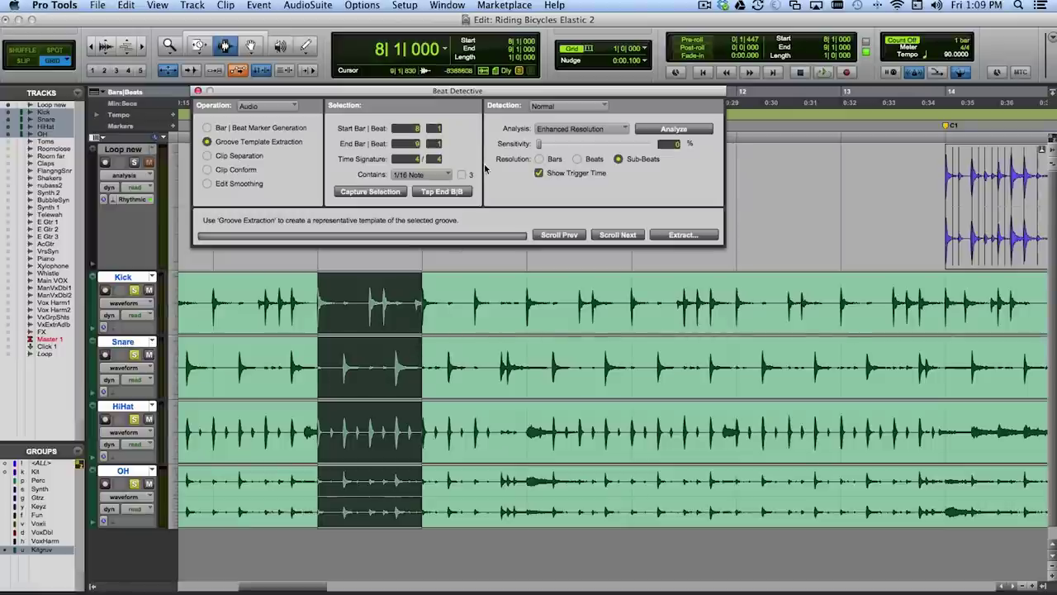
Analyze the captured kit bar with Enhanced Resolution and set the sub-beat detection sensitivity to 50%.
{"action": "left_click_drag", "start_coordinate": [578, 83], "coordinate": [491, 101]}
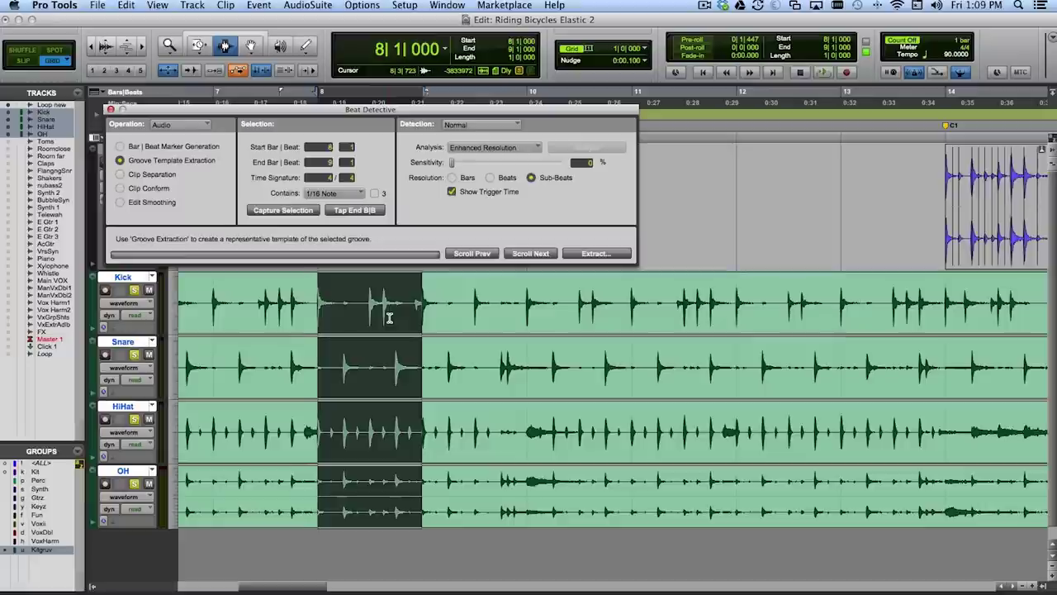
{"action": "key", "text": "alt+f"}
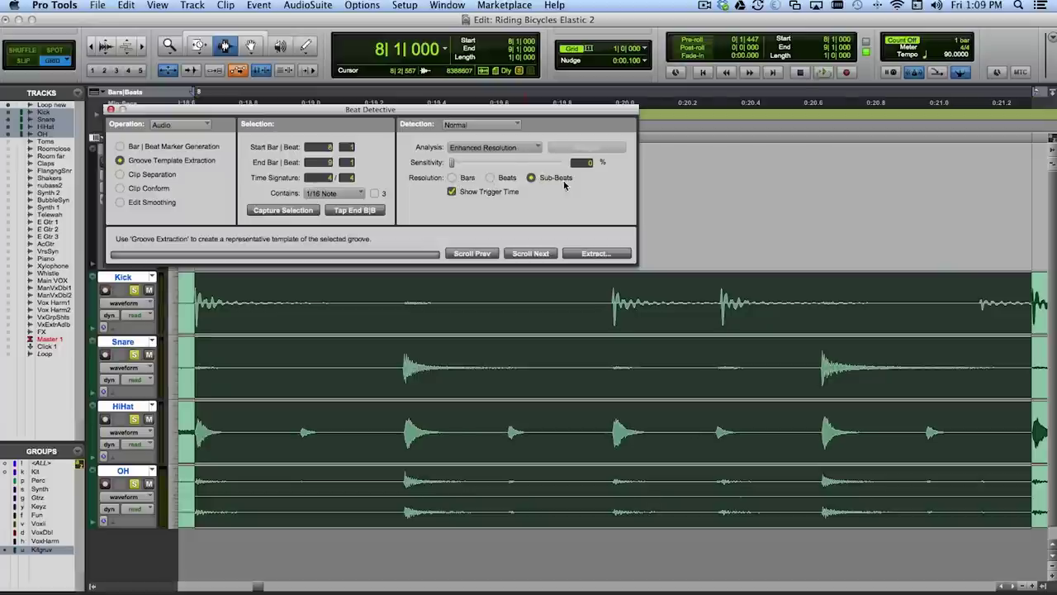
{"action": "left_click_drag", "start_coordinate": [453, 162], "coordinate": [506, 163]}
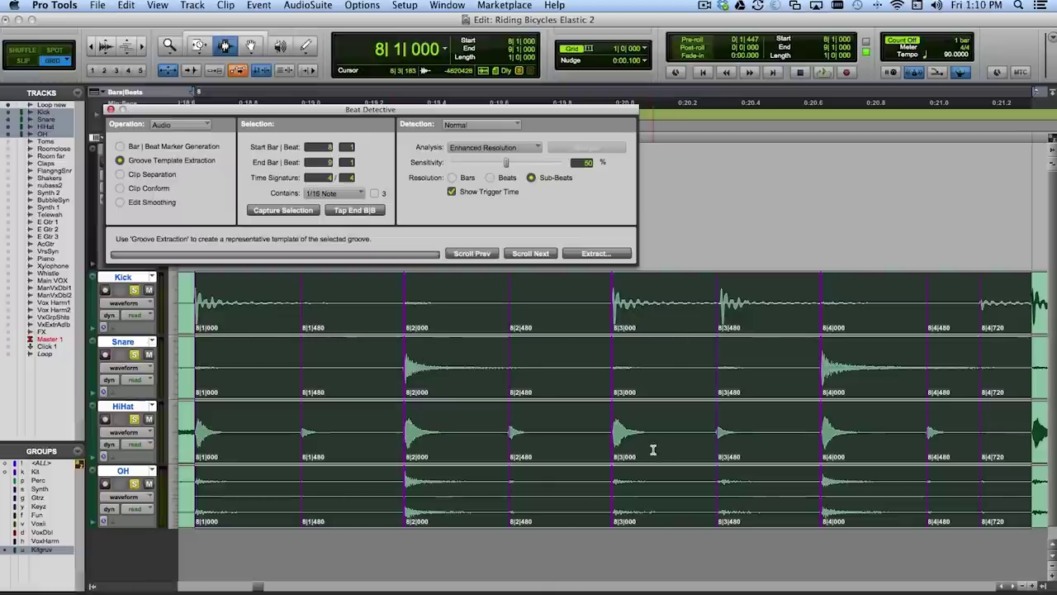
Delete the Beat Detective trigger at 8|3|480 with the Grabber tool in Slip mode.
{"action": "scroll", "coordinate": [743, 454], "scroll_direction": "right", "scroll_amount": 2}
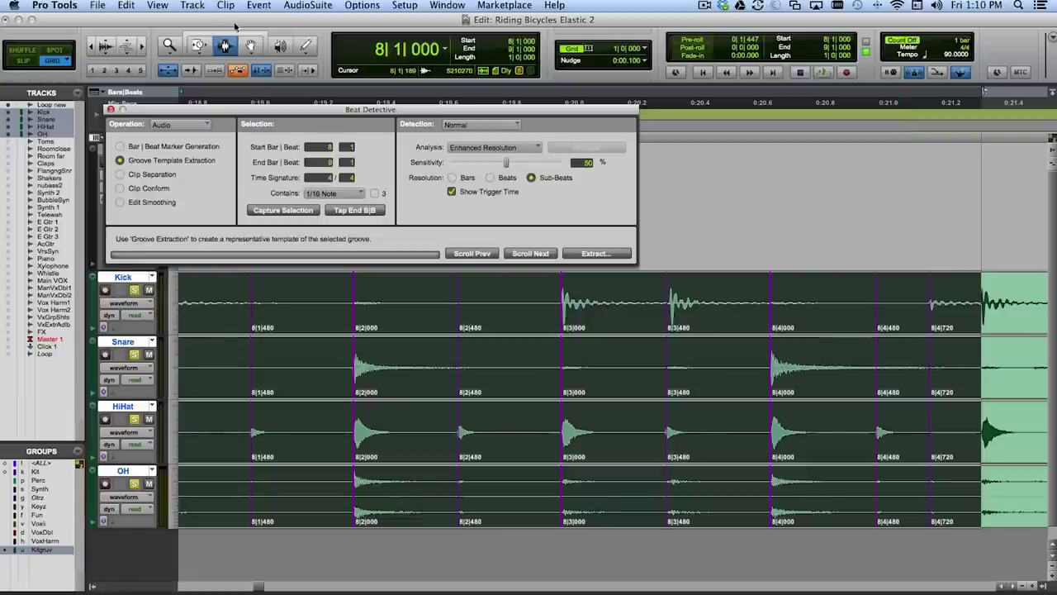
{"action": "key", "text": "F8"}
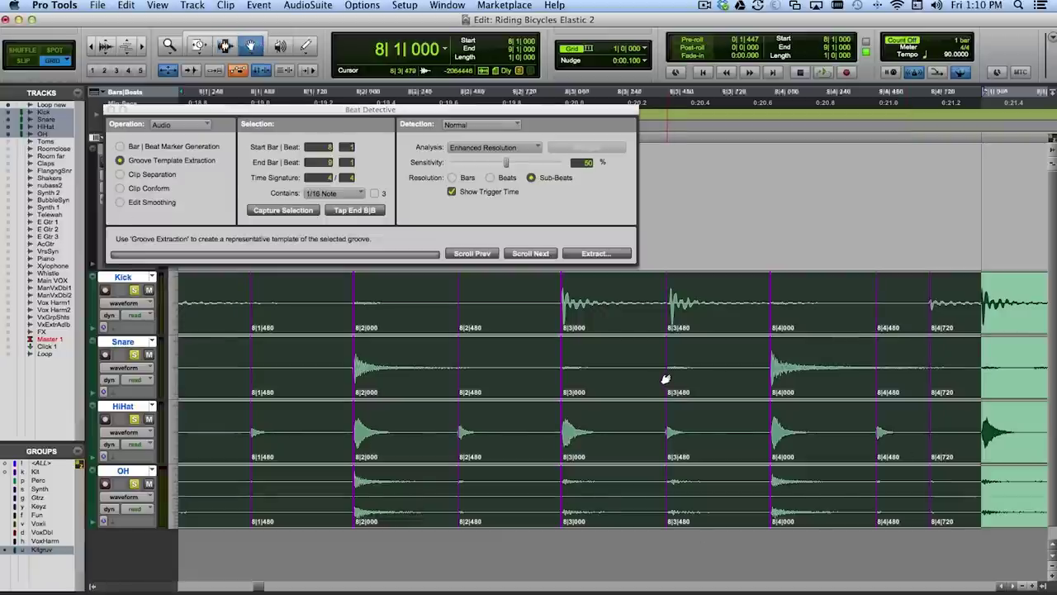
{"action": "key", "text": "F2"}
{"action": "left_click_drag", "start_coordinate": [666, 379], "coordinate": [684, 379]}
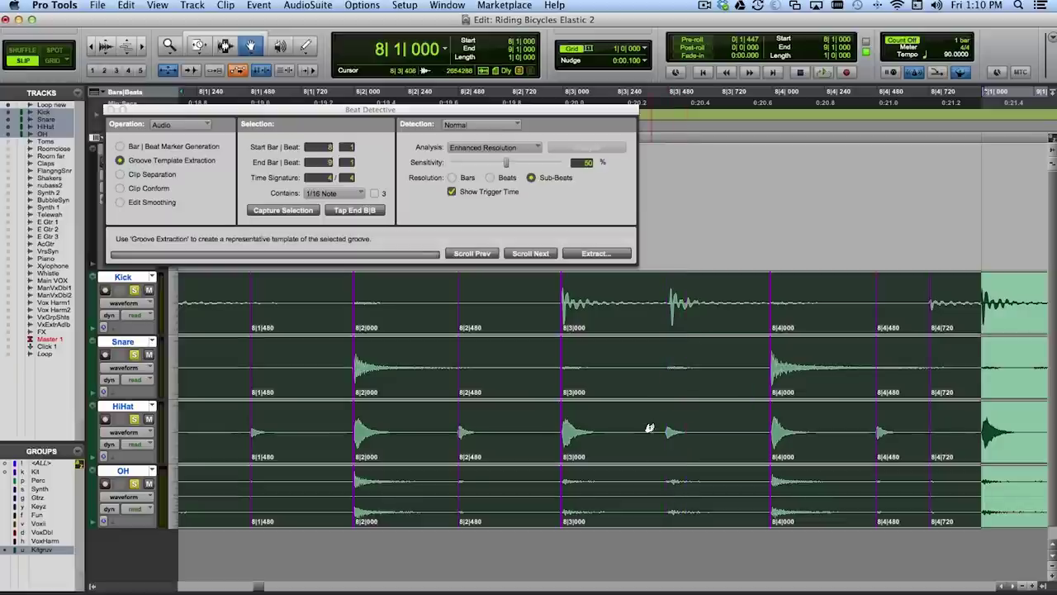
Recapture the bar 8 selection in Beat Detective and analyze it again to restore the deleted trigger.
{"action": "left_click", "coordinate": [283, 212]}
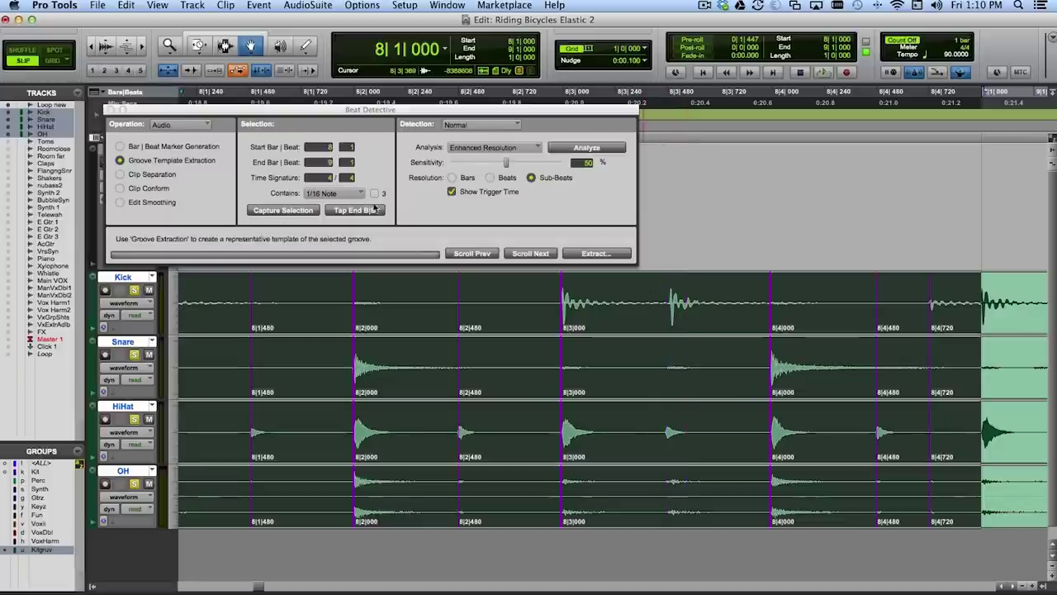
{"action": "left_click", "coordinate": [562, 147]}
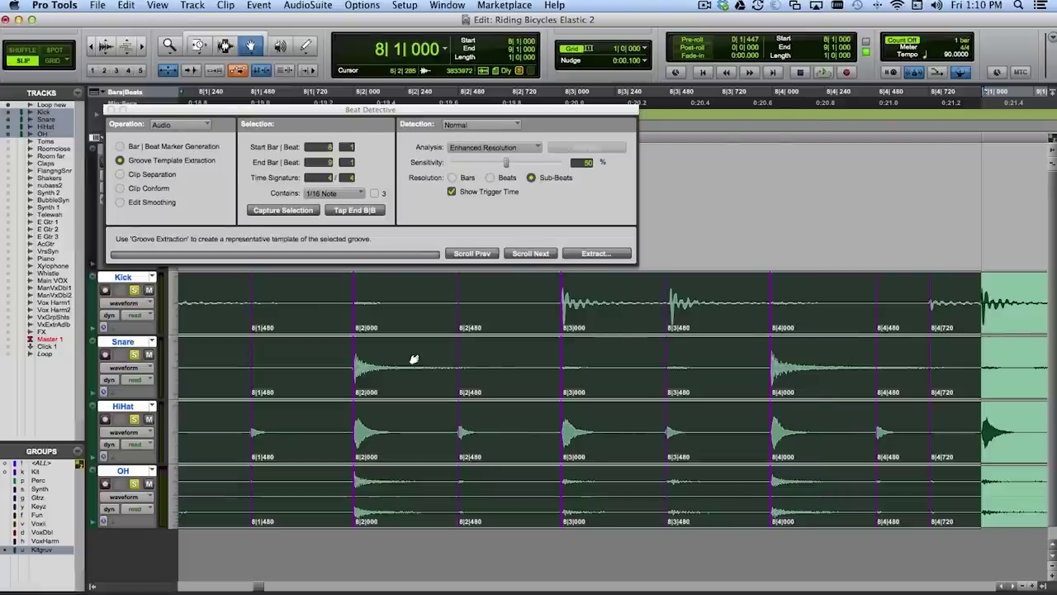
{"action": "scroll", "coordinate": [414, 359], "scroll_direction": "right", "scroll_amount": 1}
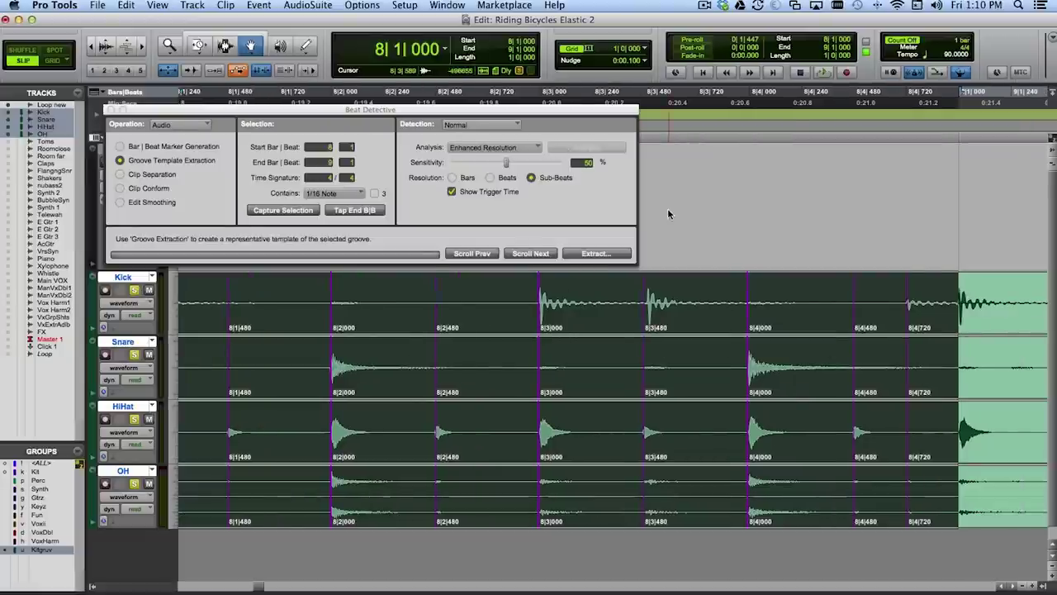
Extract the one-bar kit groove template to the Groove Clipboard and close Beat Detective.
{"action": "left_click", "coordinate": [593, 253]}
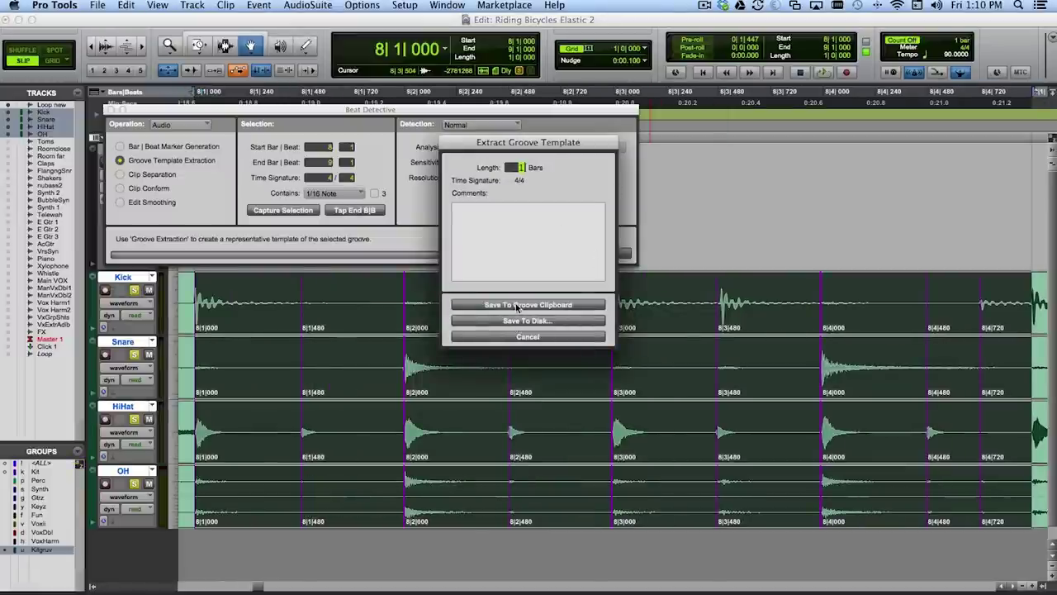
{"action": "left_click", "coordinate": [566, 306]}
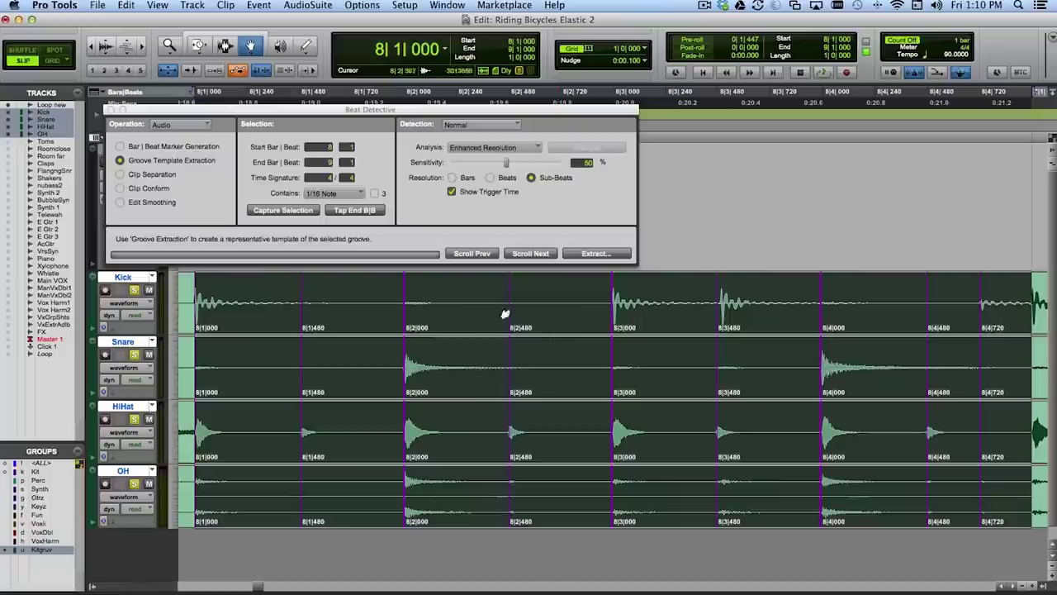
{"action": "left_click", "coordinate": [113, 110]}
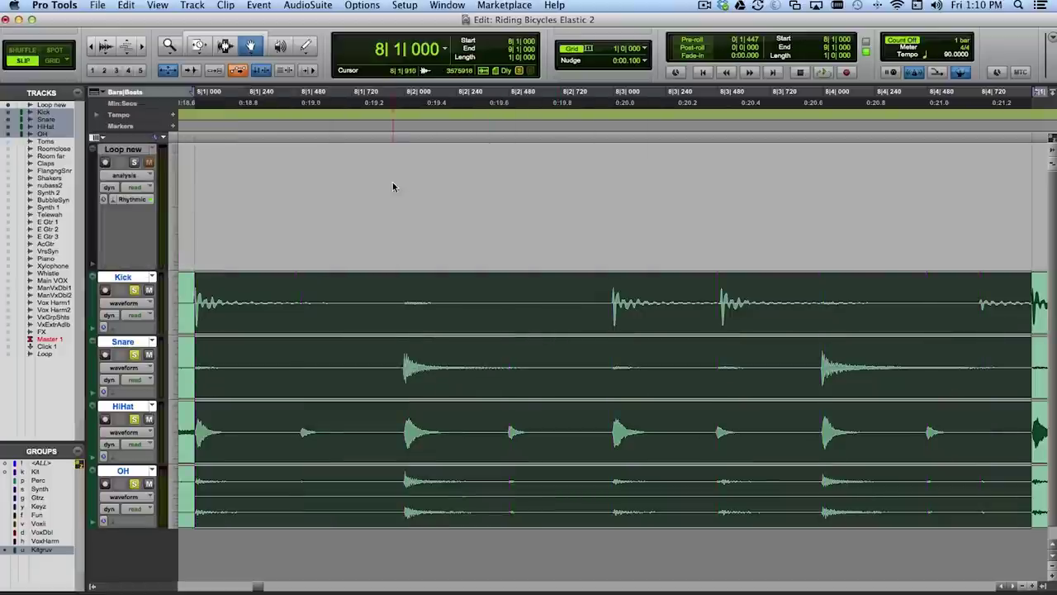
Return to the loop at bar 14 and select its whole clip on Loop new with the Selector tool.
{"action": "key", "text": "Tab"}
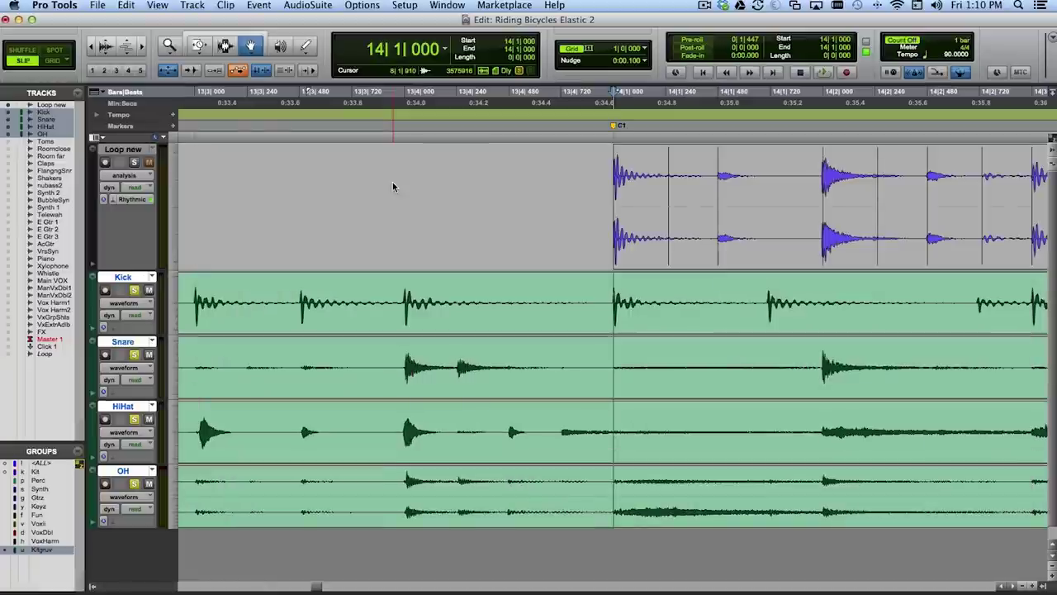
{"action": "key", "text": "F7"}
{"action": "triple_click", "coordinate": [690, 172]}
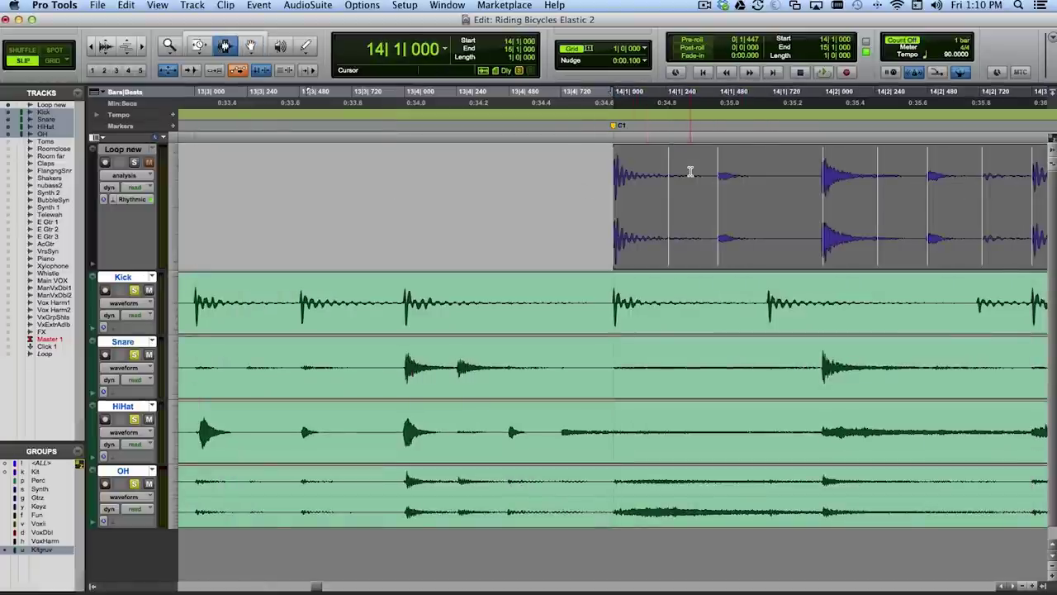
{"action": "scroll", "coordinate": [686, 172], "scroll_direction": "right", "scroll_amount": 5}
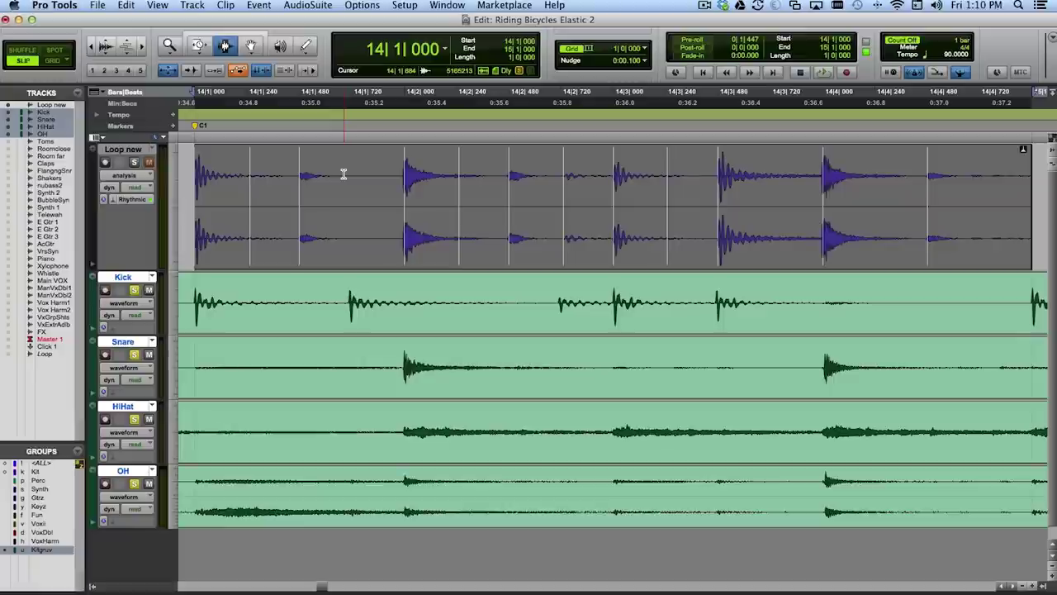
Quantize the selected Loop new clip's Elastic Audio events to the Groove Clipboard template with 100% timing.
{"action": "key", "text": "alt+0"}
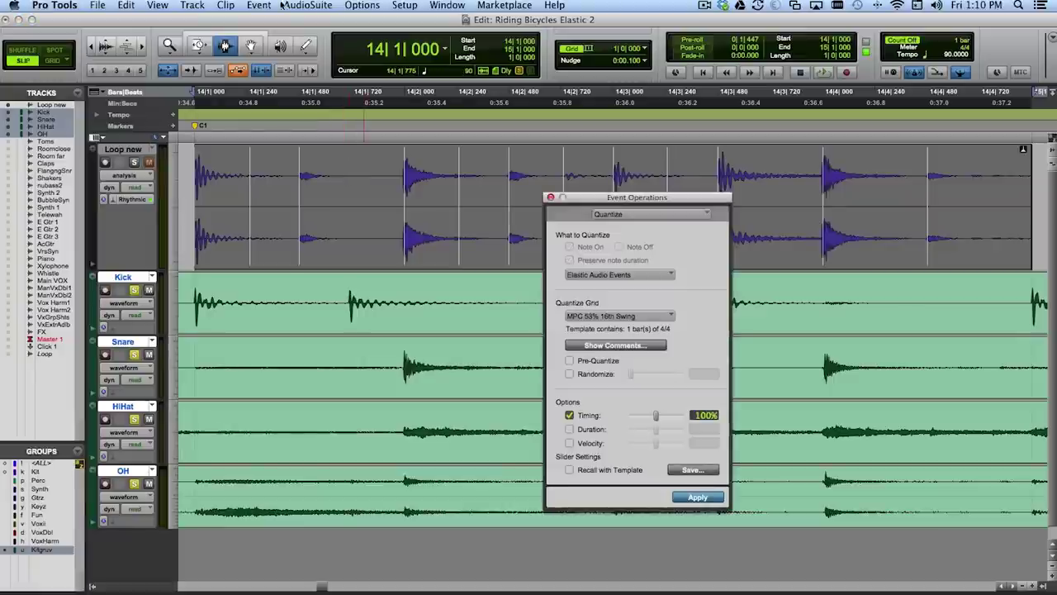
{"action": "left_click_drag", "start_coordinate": [613, 196], "coordinate": [605, 145]}
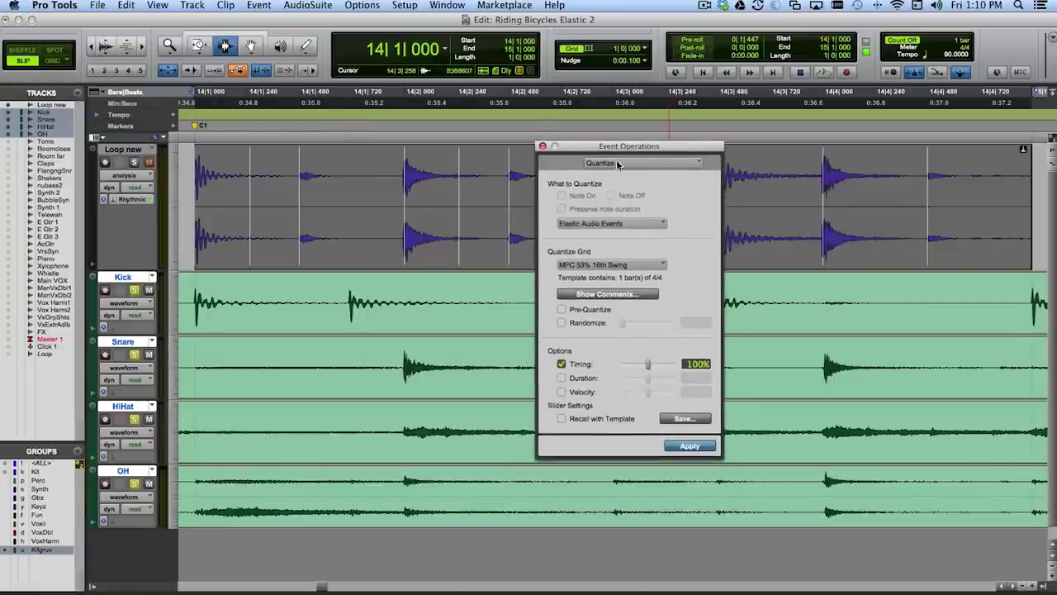
{"action": "left_click", "coordinate": [601, 270]}
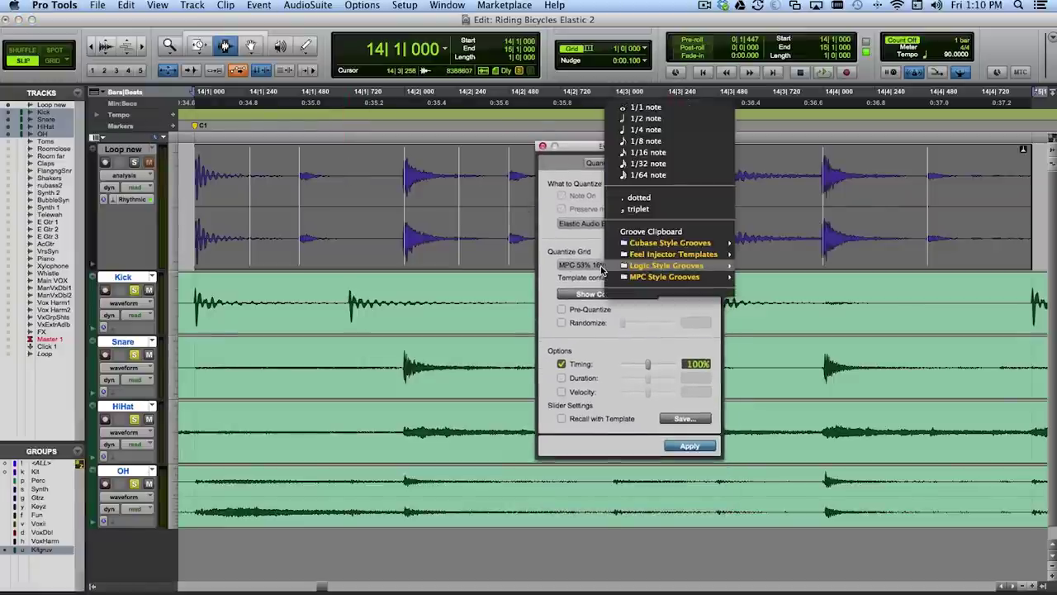
{"action": "left_click", "coordinate": [697, 235]}
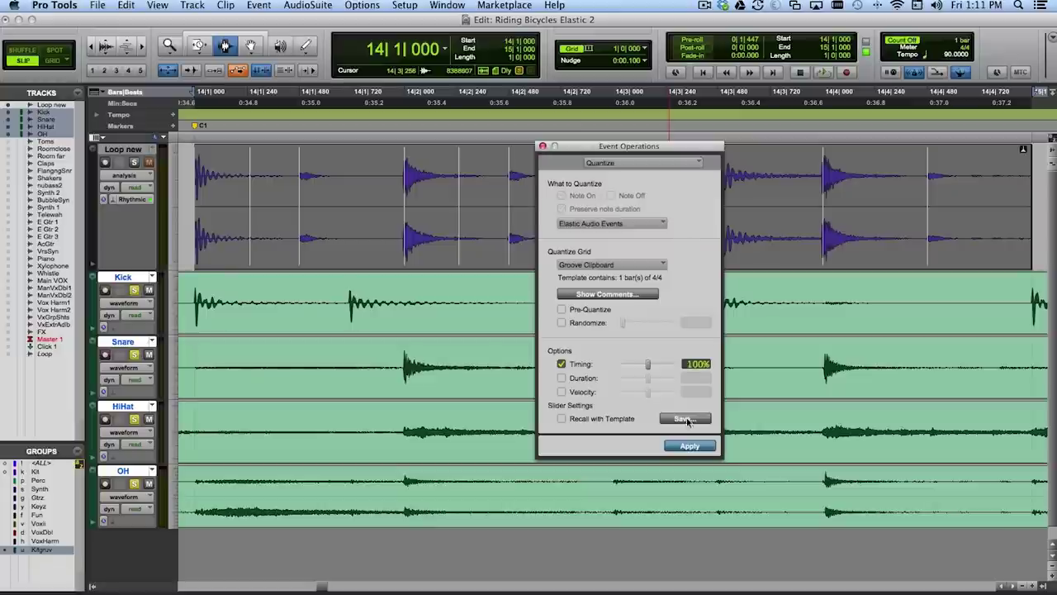
{"action": "left_click", "coordinate": [684, 448]}
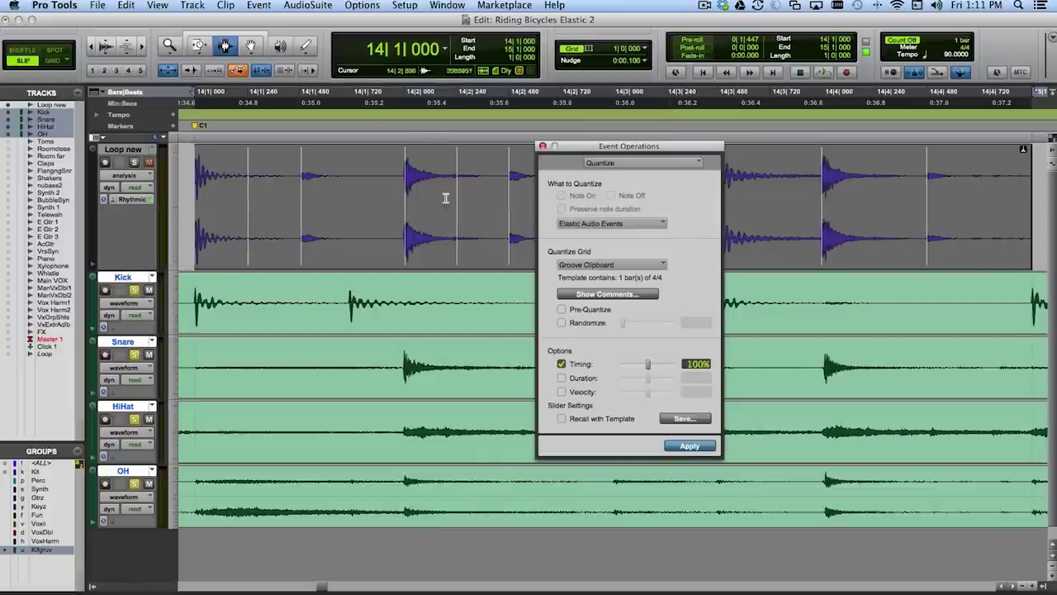
Play the quantized loop with the kit twice from just before bar 14 to check its feel.
{"action": "left_click", "coordinate": [187, 159]}
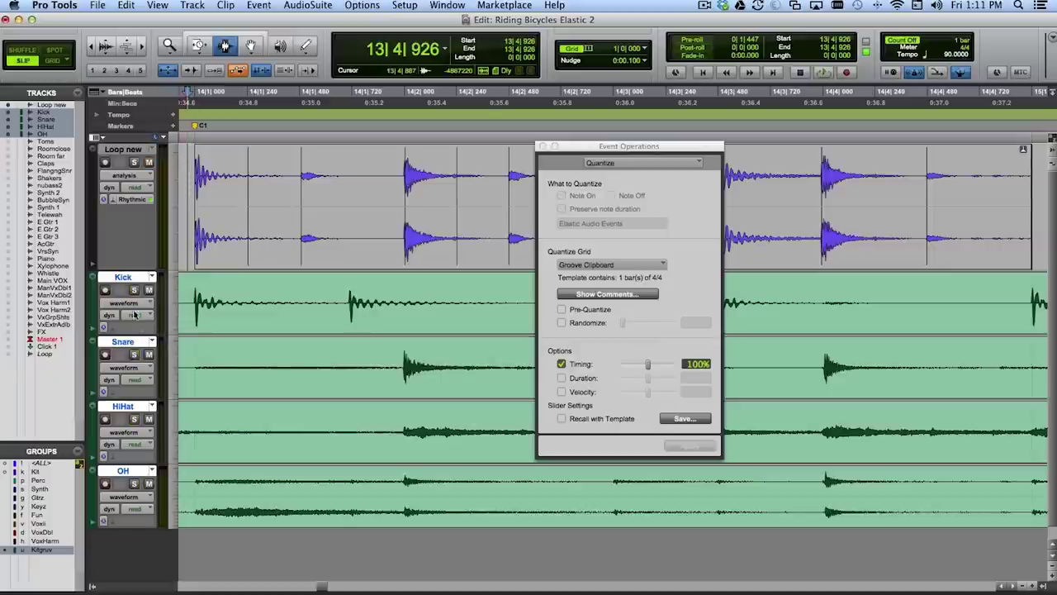
{"action": "left_click", "coordinate": [185, 165]}
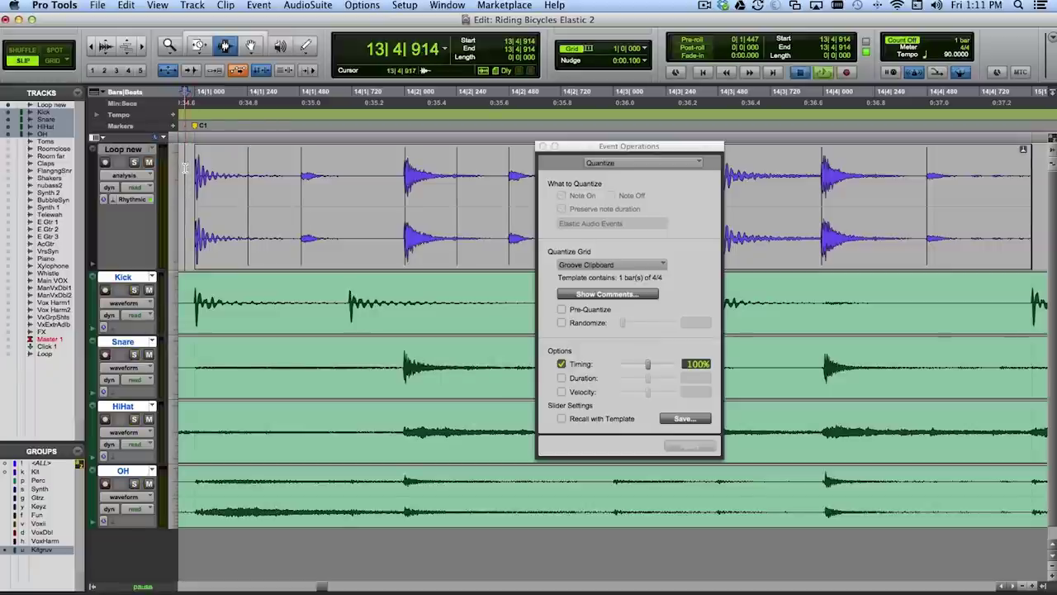
{"action": "key", "text": "space"}
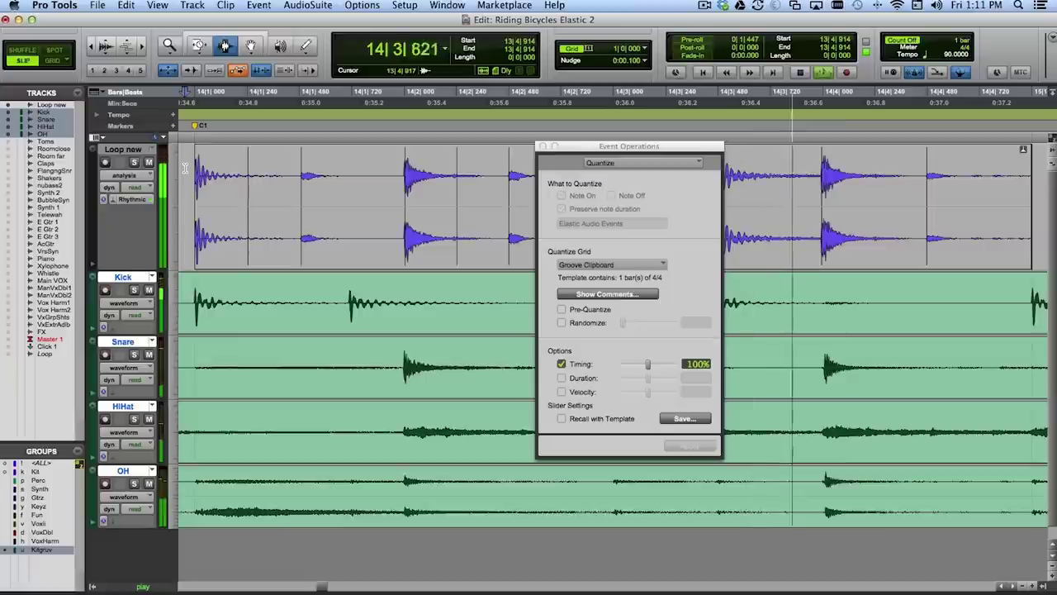
{"action": "key", "text": "space"}
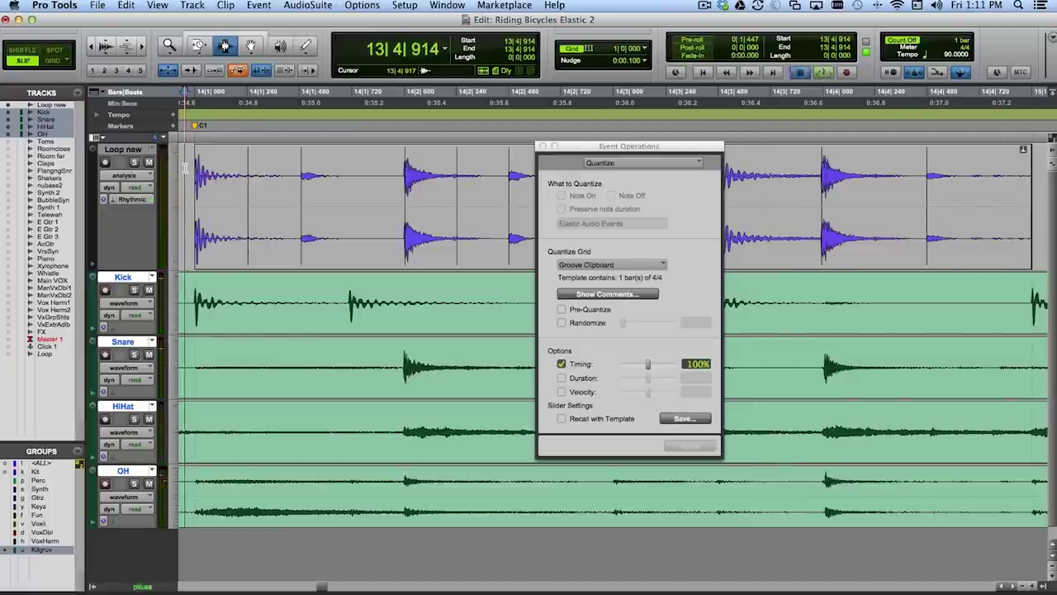
{"action": "key", "text": "space"}
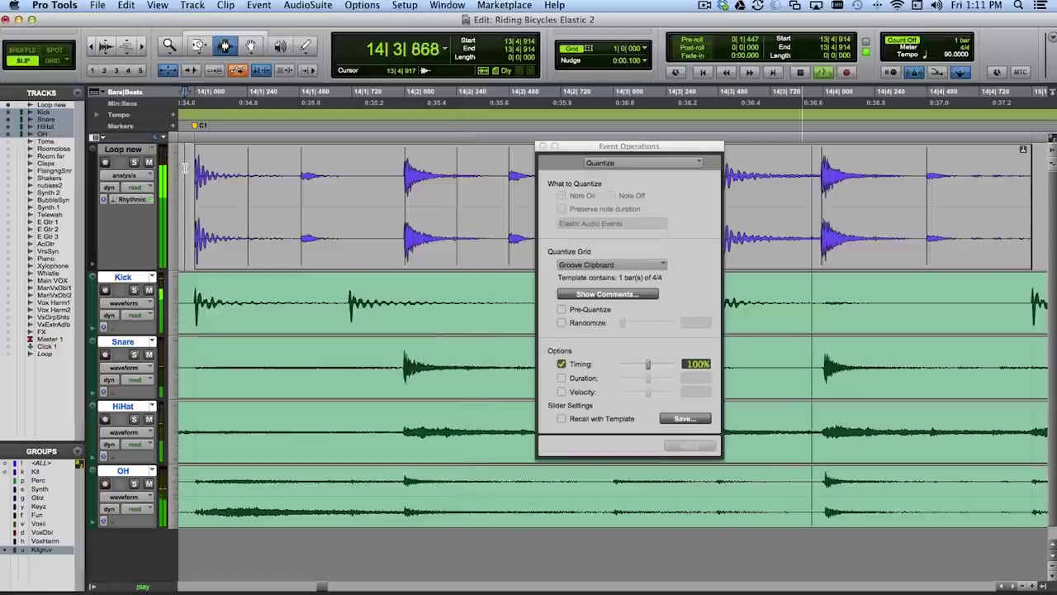
{"action": "key", "text": "space"}
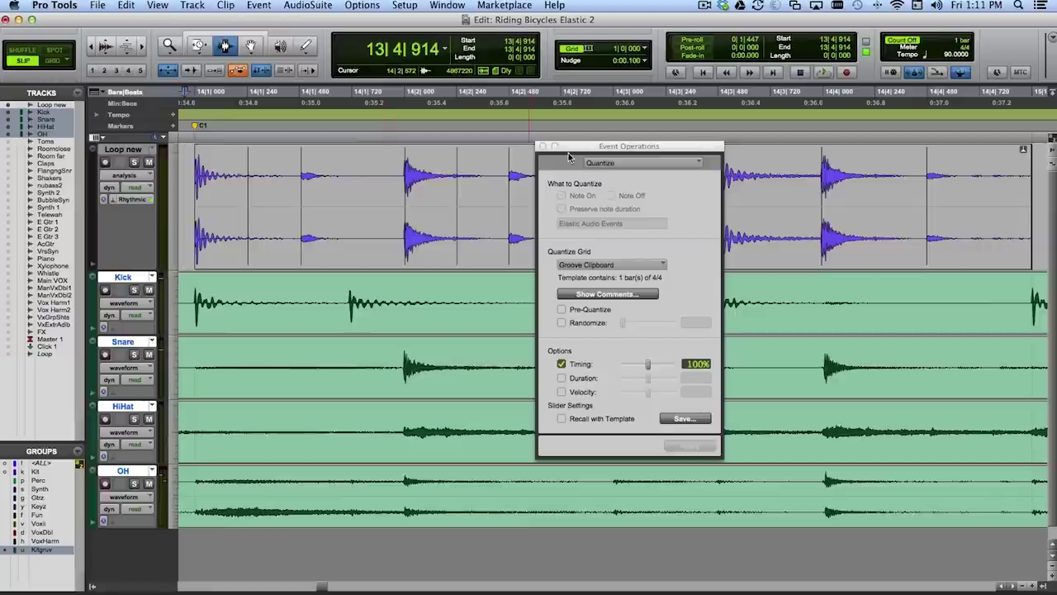
Close Event Operations and switch the Loop new track from analysis to waveform view.
{"action": "left_click", "coordinate": [541, 146]}
{"action": "key", "text": "super+bracketleft"}
{"action": "key", "text": "super+bracketleft"}
{"action": "key", "text": "super+bracketleft"}
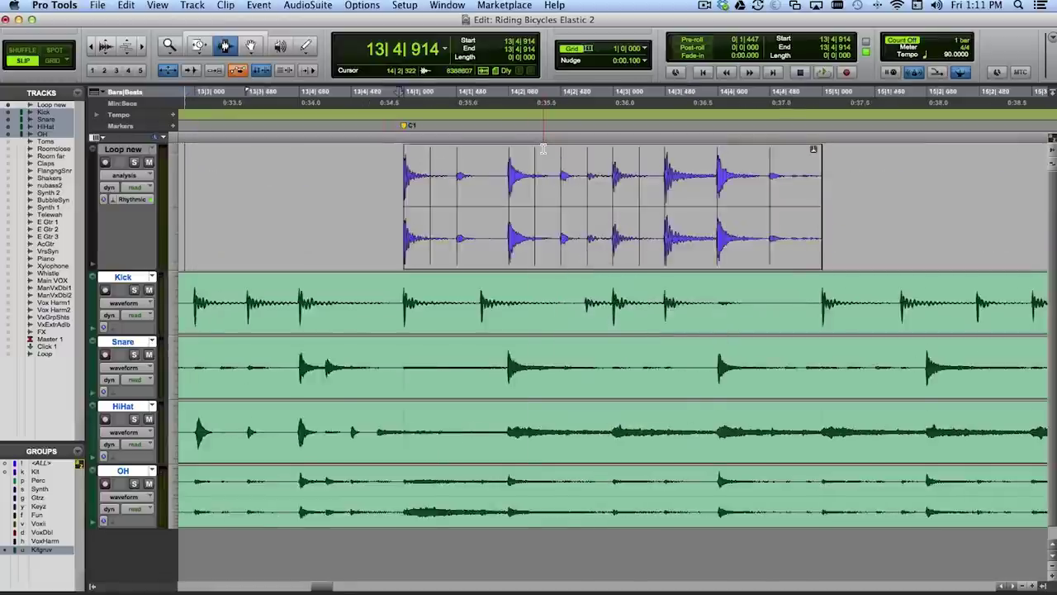
{"action": "scroll", "coordinate": [544, 148], "scroll_direction": "right", "scroll_amount": 5}
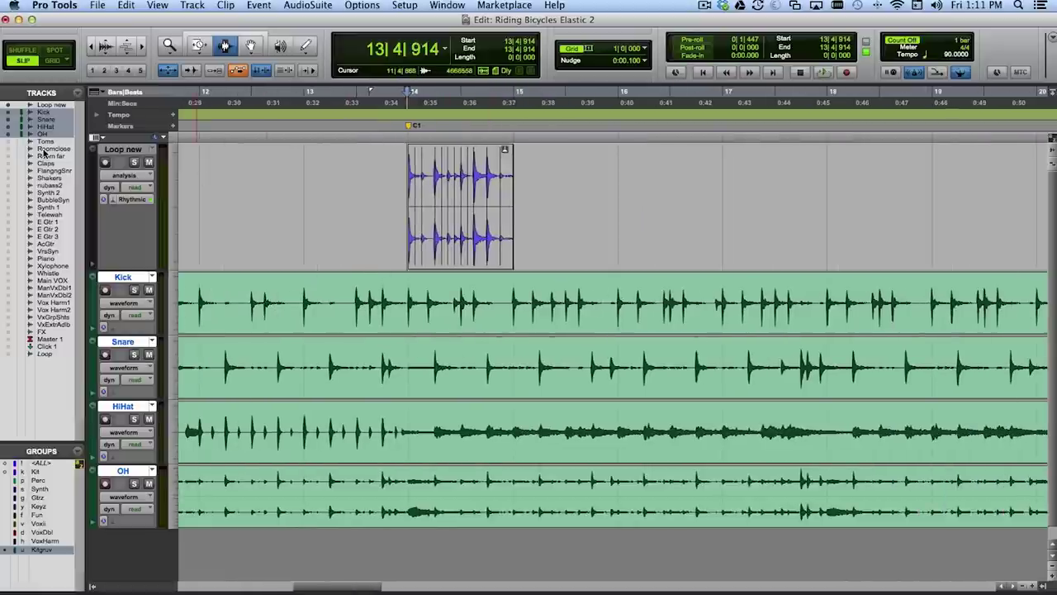
{"action": "key", "text": "ctrl+minus"}
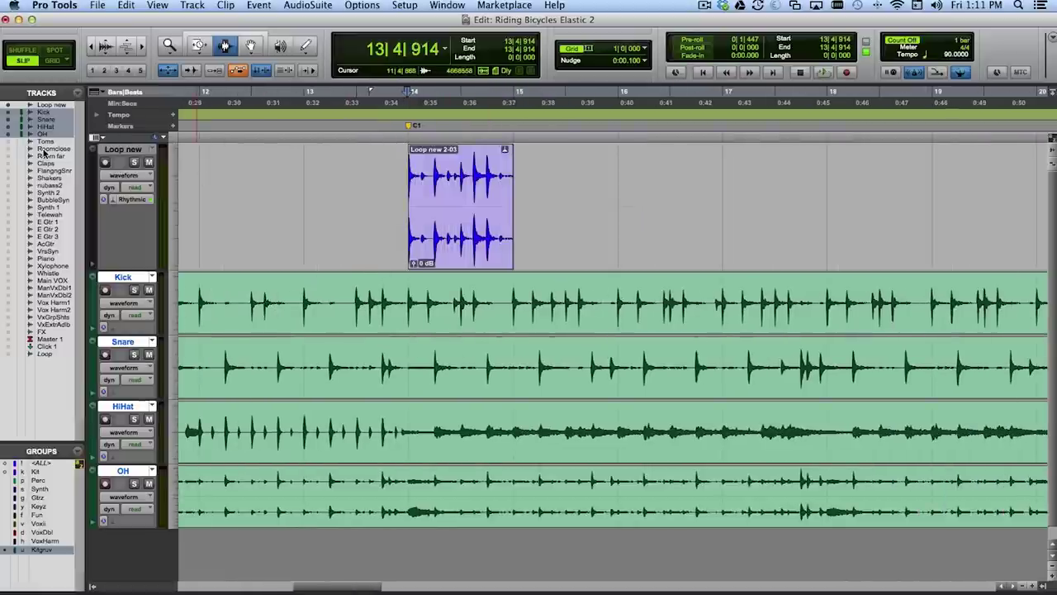
In Grid mode, extend the one-bar Loop new clip to bar 22 with the Loop Trim tool.
{"action": "key", "text": "super+bracketleft"}
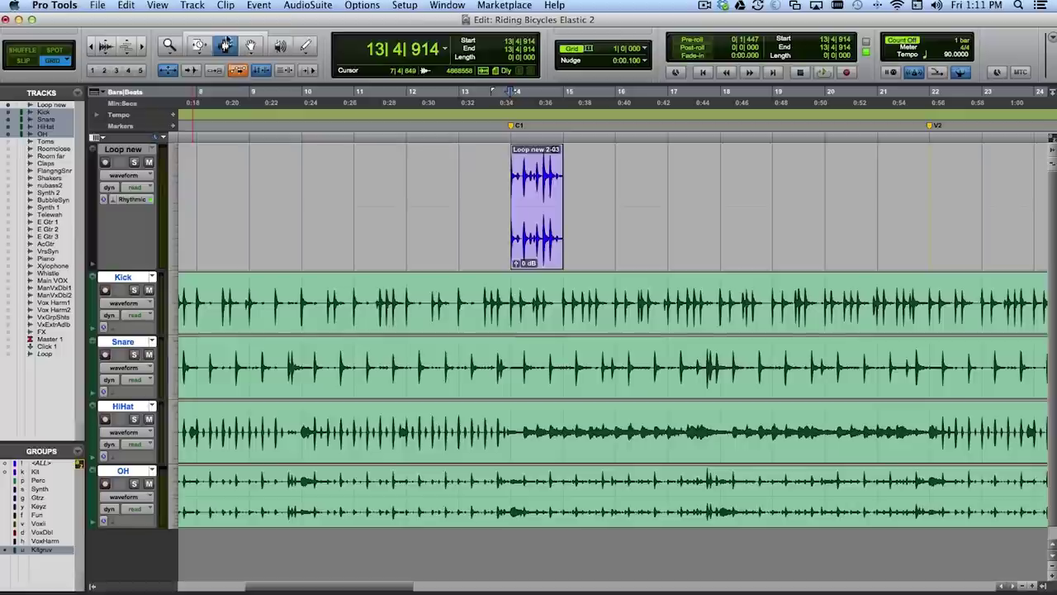
{"action": "left_click", "coordinate": [193, 47]}
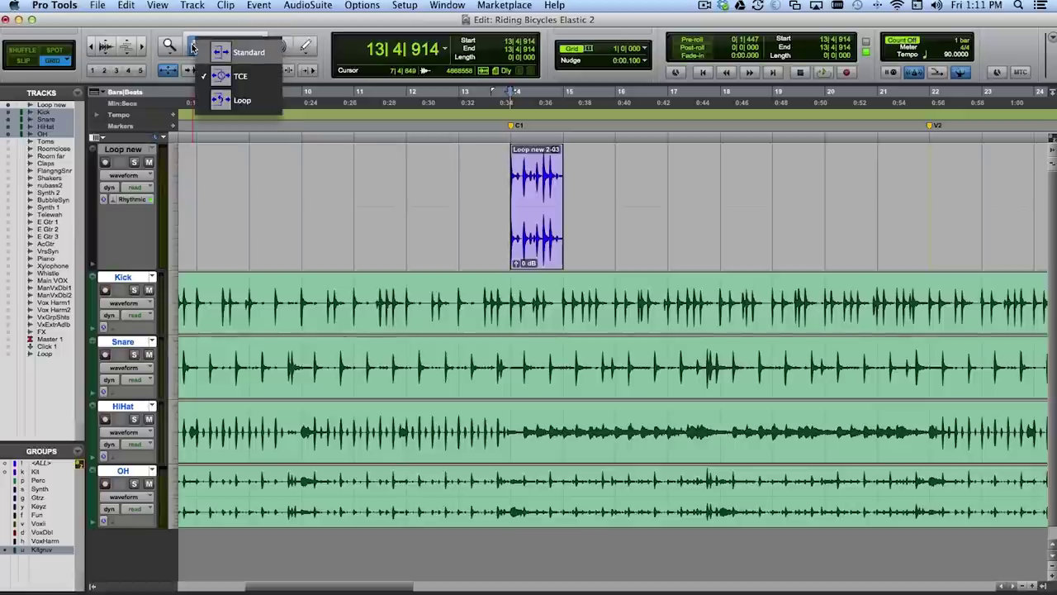
{"action": "left_click", "coordinate": [240, 100]}
{"action": "scroll", "coordinate": [584, 204], "scroll_direction": "right", "scroll_amount": 3}
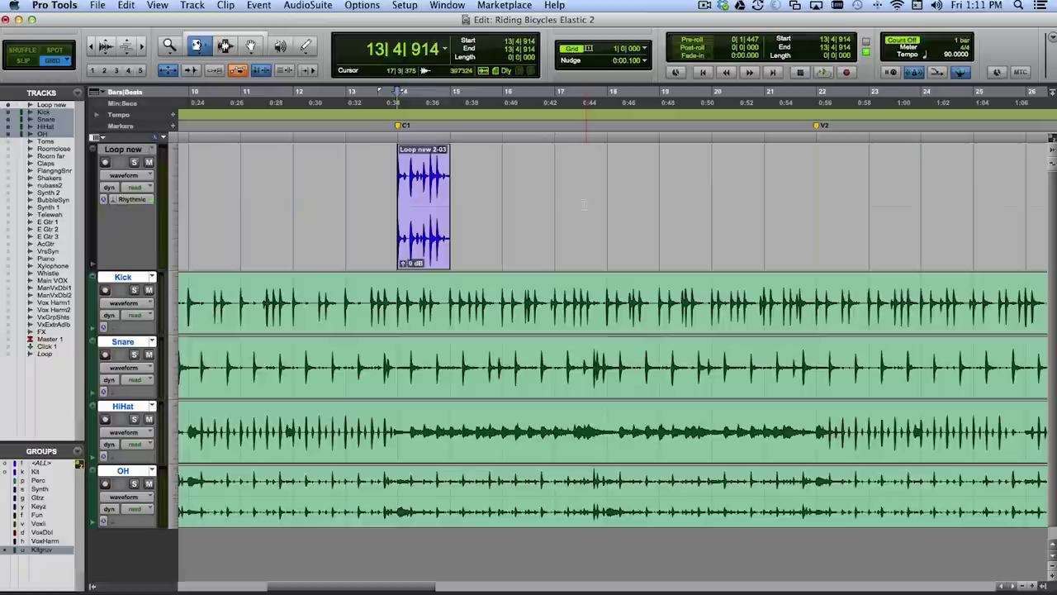
{"action": "left_click_drag", "start_coordinate": [448, 169], "coordinate": [790, 183]}
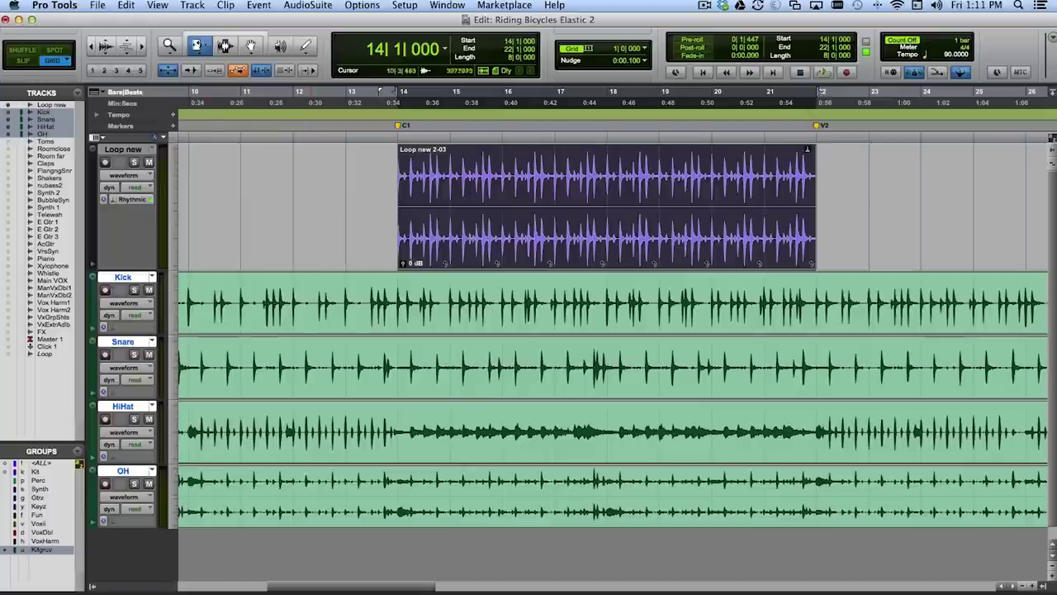
Show the Inserts A-E and I/O columns in the Edit window.
{"action": "left_click", "coordinate": [95, 137]}
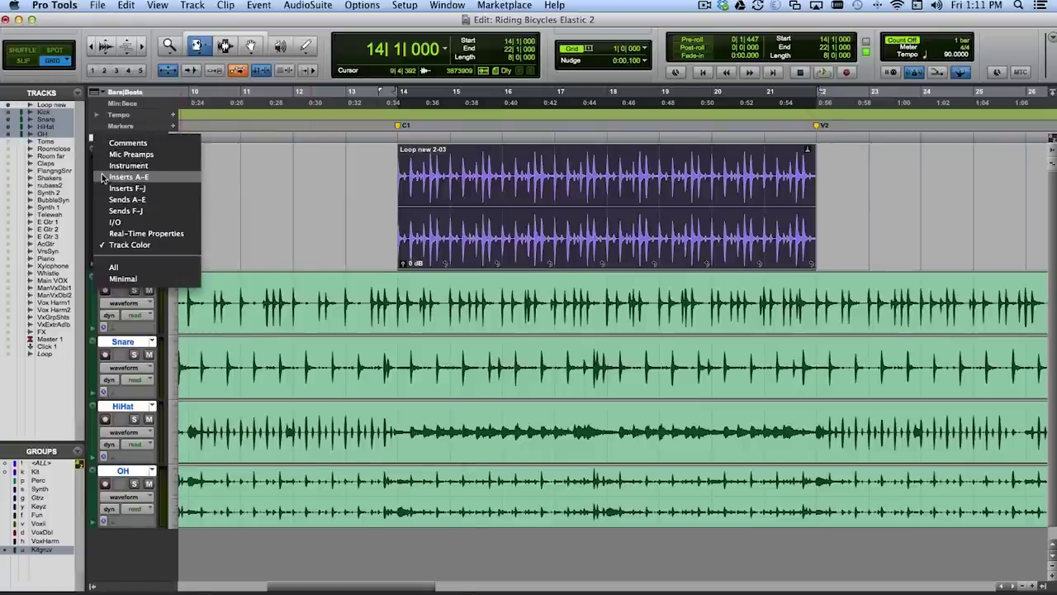
{"action": "left_click", "coordinate": [103, 176]}
{"action": "left_click", "coordinate": [94, 138]}
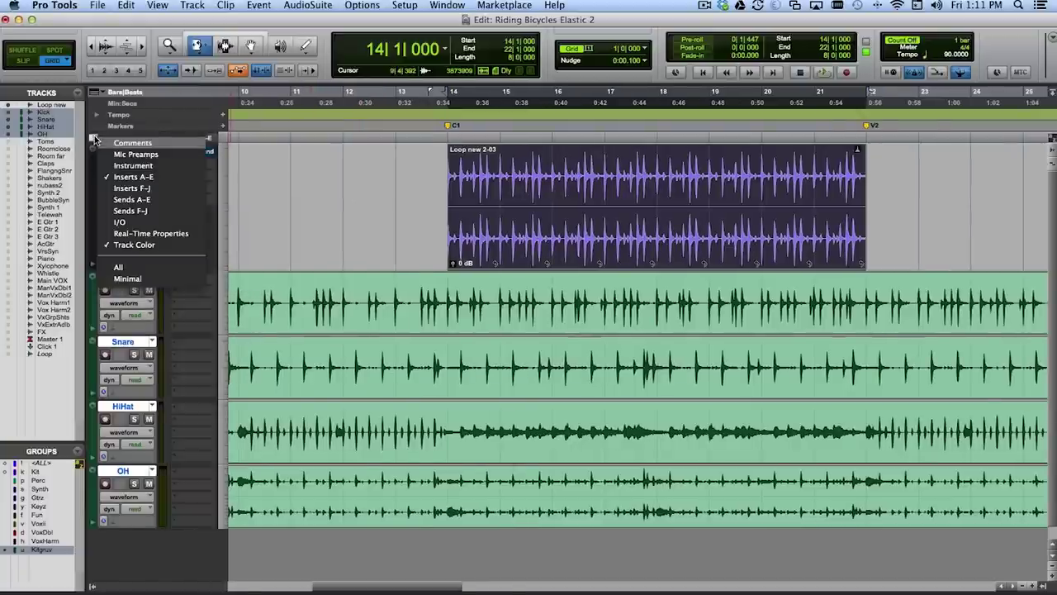
{"action": "left_click", "coordinate": [118, 223]}
Open the EQ3 7-Band insert on Loop new and set its high-pass filter frequency to 300.9 Hz.
{"action": "left_click", "coordinate": [198, 156]}
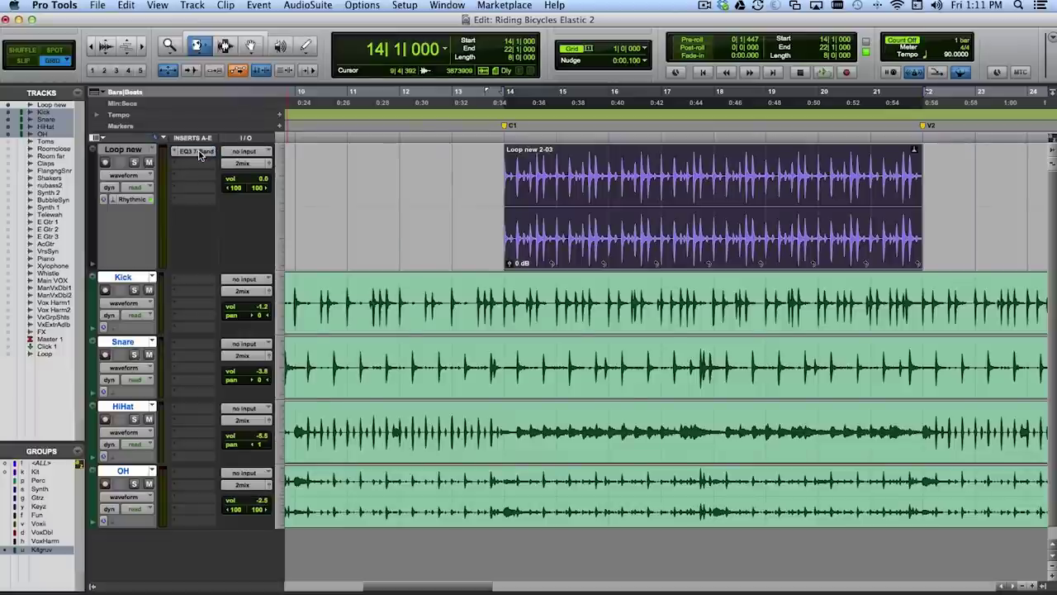
{"action": "left_click_drag", "start_coordinate": [513, 116], "coordinate": [606, 261]}
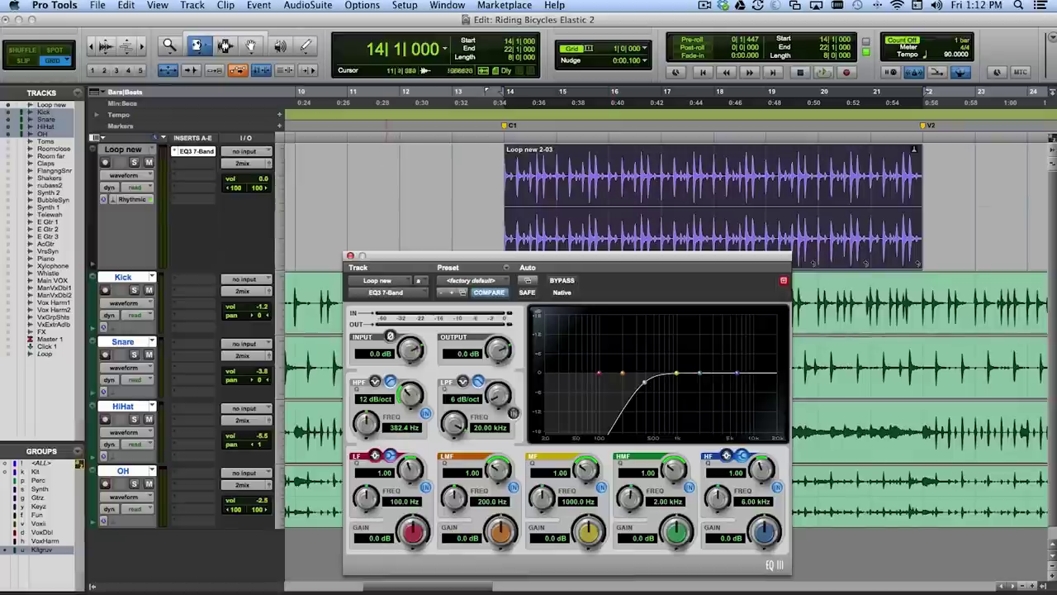
{"action": "left_click_drag", "start_coordinate": [380, 256], "coordinate": [305, 206]}
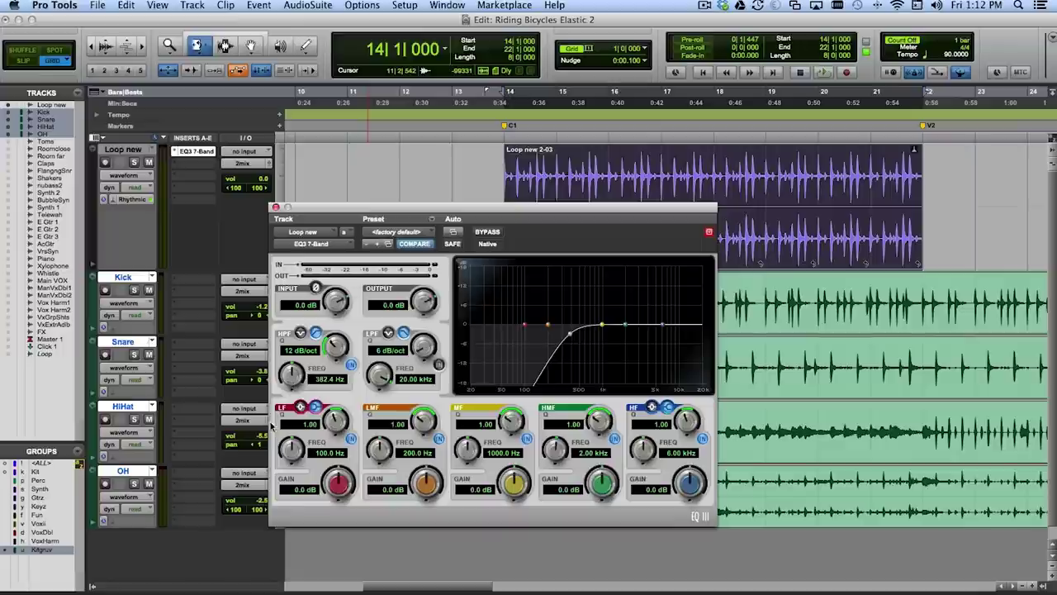
{"action": "left_click_drag", "start_coordinate": [292, 370], "coordinate": [289, 378]}
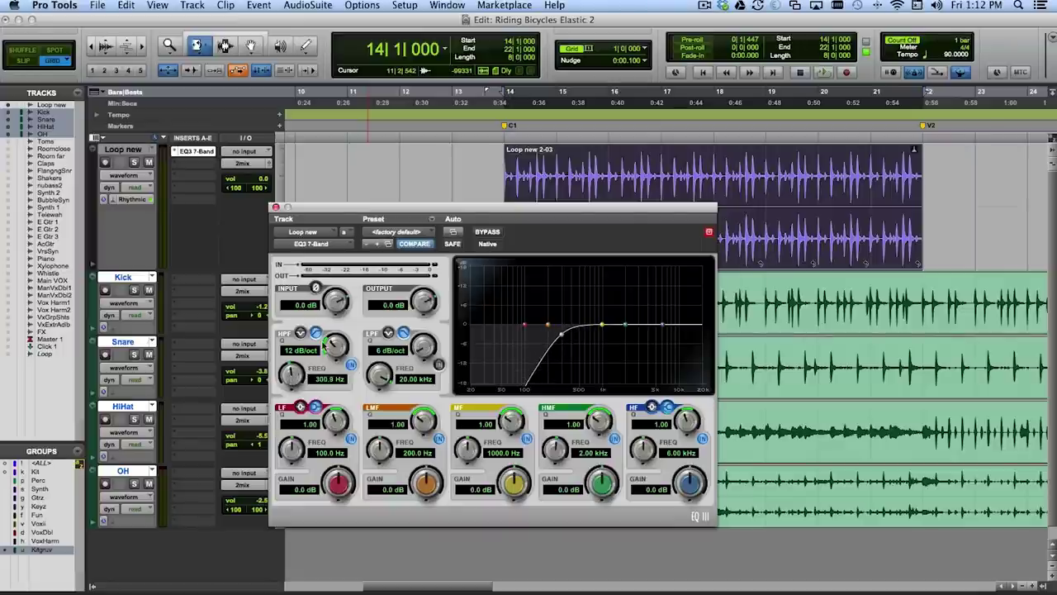
Close the EQ and play from bar 14 while balancing Loop new against the kit, setting its volume to -7.2 dB.
{"action": "left_click_drag", "start_coordinate": [342, 211], "coordinate": [345, 263]}
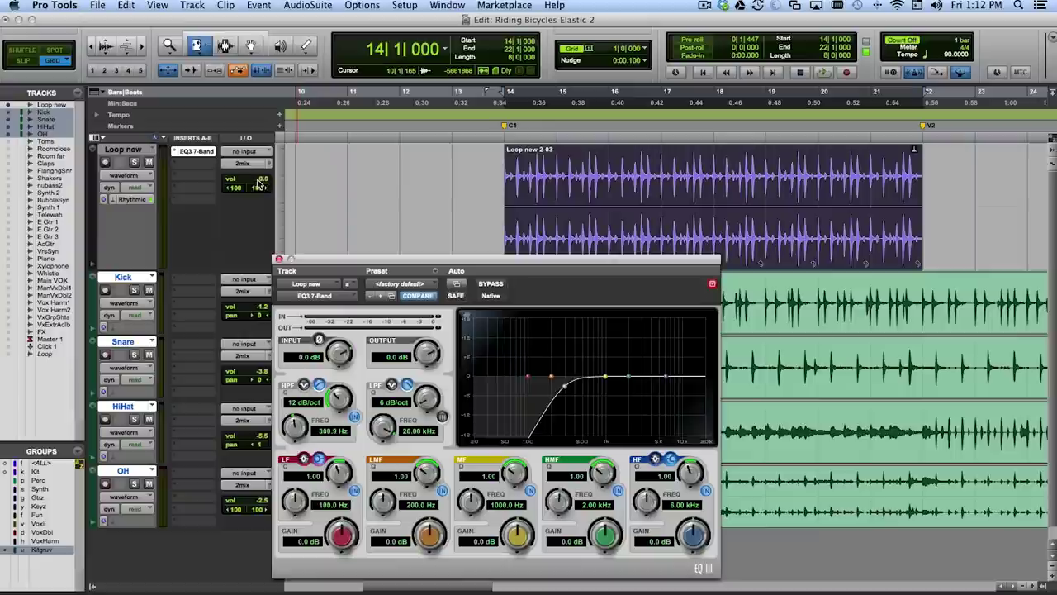
{"action": "left_click_drag", "start_coordinate": [261, 186], "coordinate": [258, 190]}
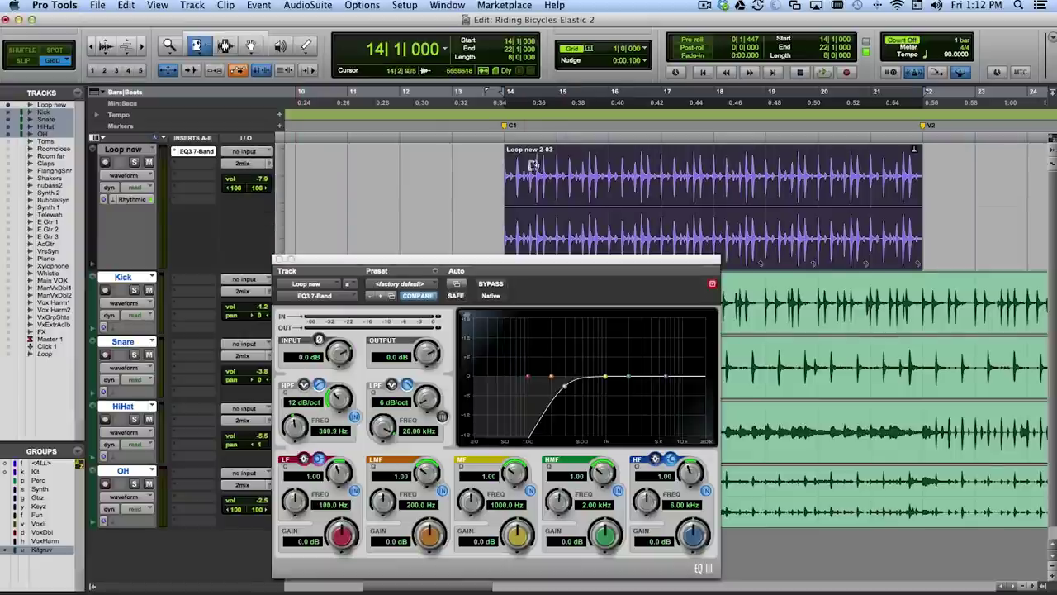
{"action": "scroll", "coordinate": [504, 165], "scroll_direction": "right", "scroll_amount": 3}
{"action": "left_click", "coordinate": [388, 142]}
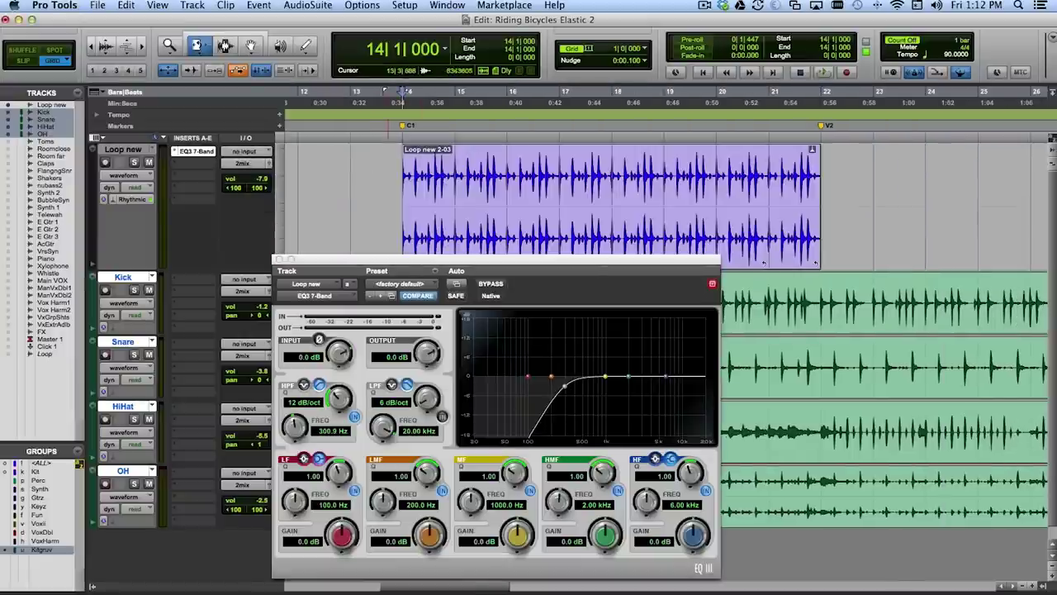
{"action": "left_click", "coordinate": [279, 259]}
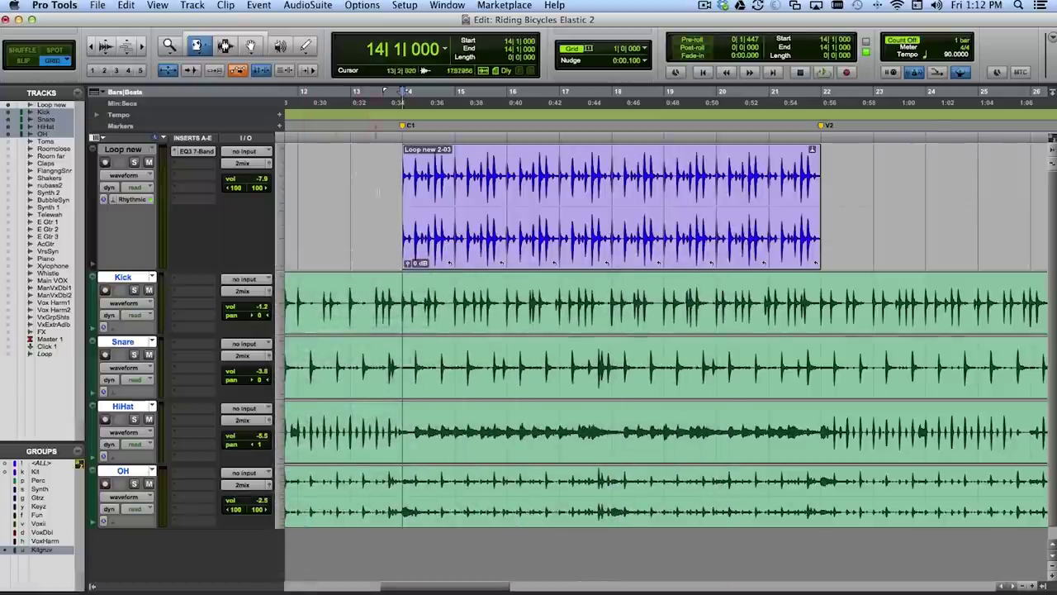
{"action": "key", "text": "space"}
{"action": "left_click_drag", "start_coordinate": [260, 178], "coordinate": [261, 182]}
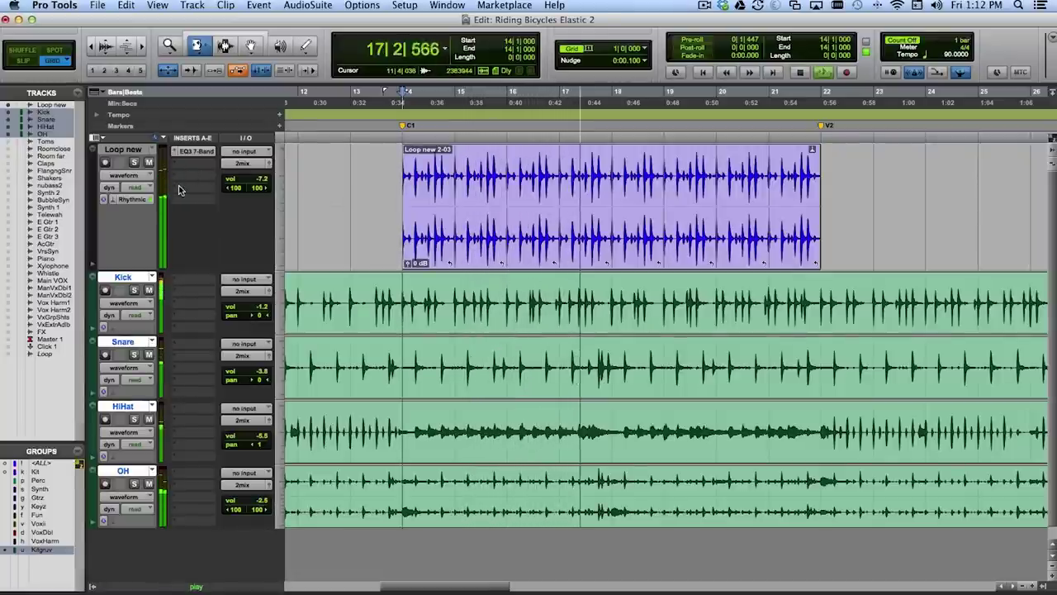
{"action": "key", "text": "space"}
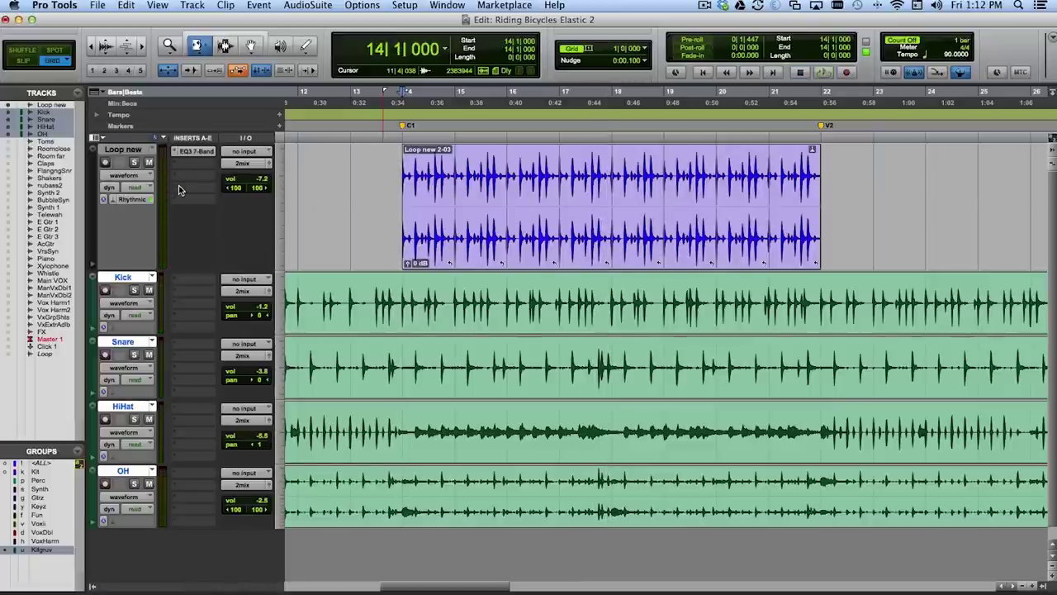
On Loop new's EQ3 7-Band, set the low-pass filter to 12 dB/oct at 4.20 kHz and the high-pass frequency to 418.4 Hz.
{"action": "left_click", "coordinate": [195, 152]}
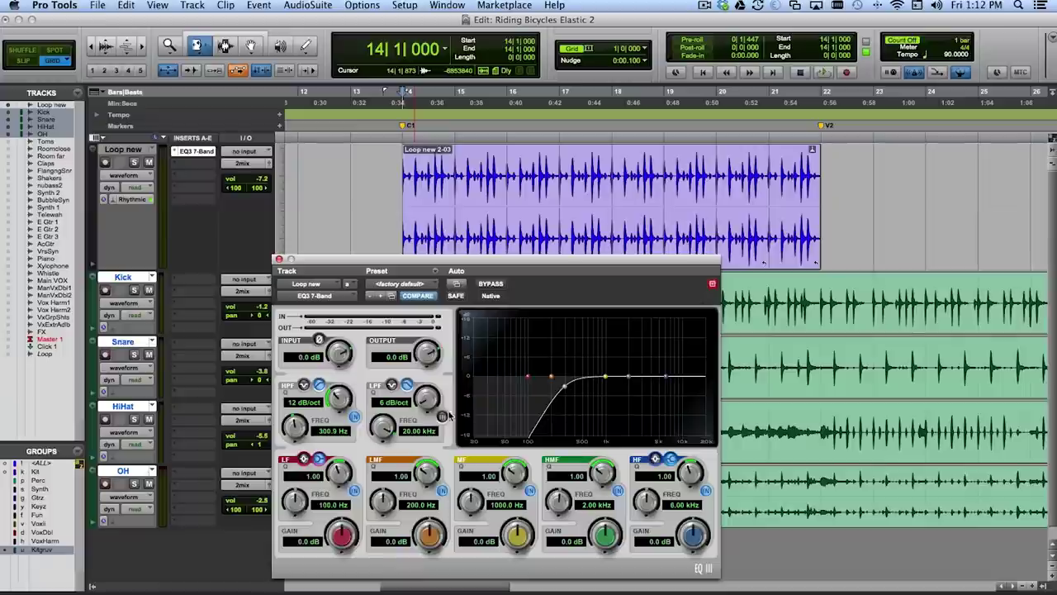
{"action": "left_click_drag", "start_coordinate": [423, 400], "coordinate": [421, 391]}
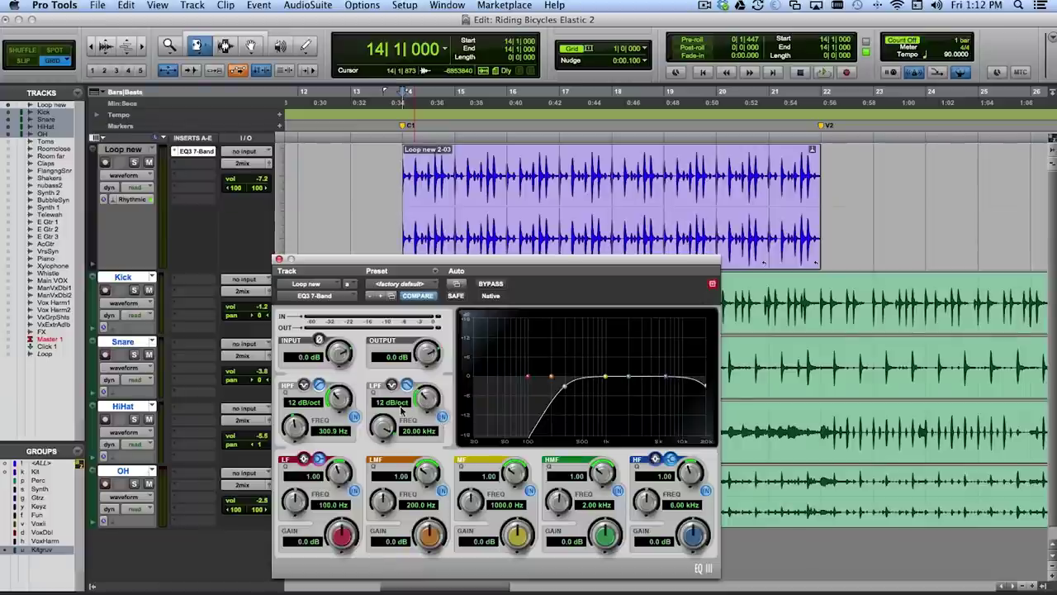
{"action": "left_click_drag", "start_coordinate": [382, 423], "coordinate": [376, 467]}
{"action": "left_click_drag", "start_coordinate": [293, 440], "coordinate": [297, 432]}
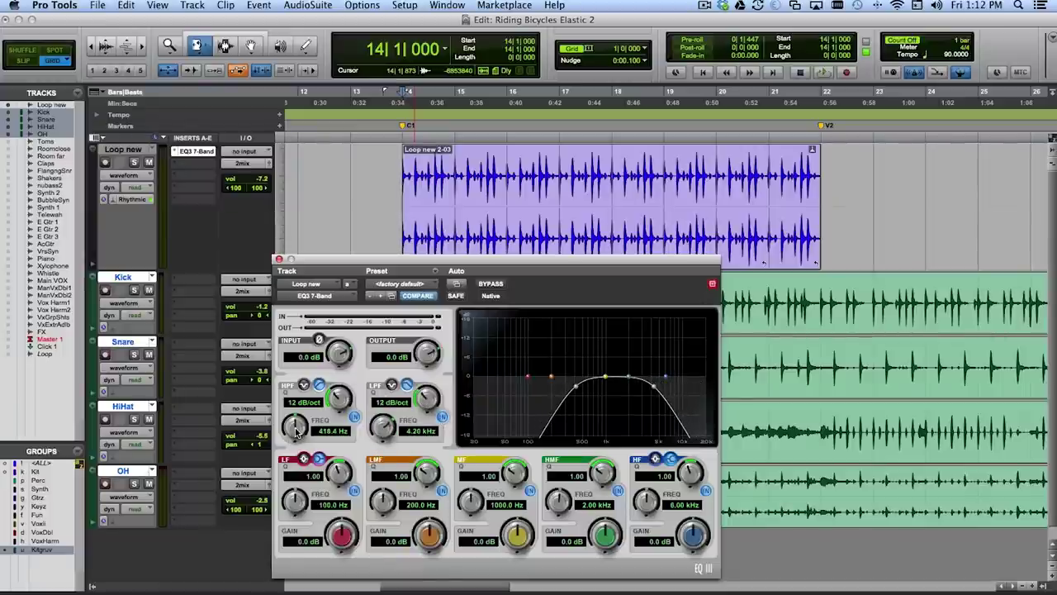